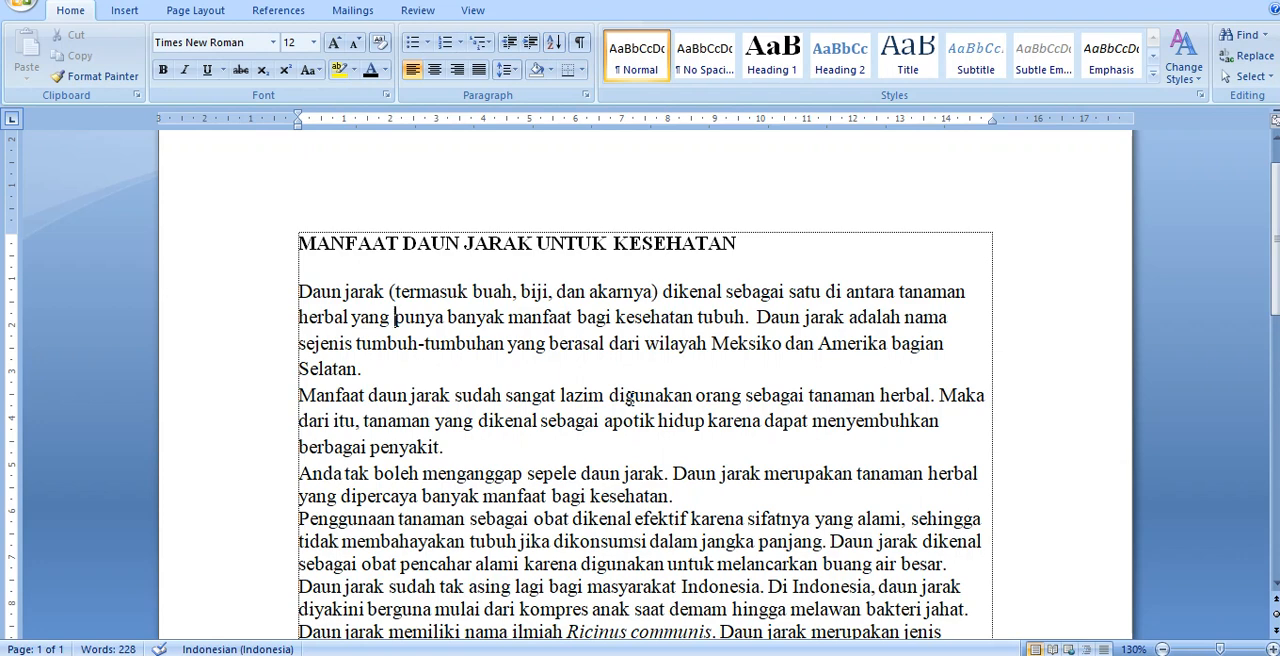
# Step: Increase the first body paragraph's left indent by three levels and decrease it by the same three levels
pyautogui.hotkey('ctrl', 'm')
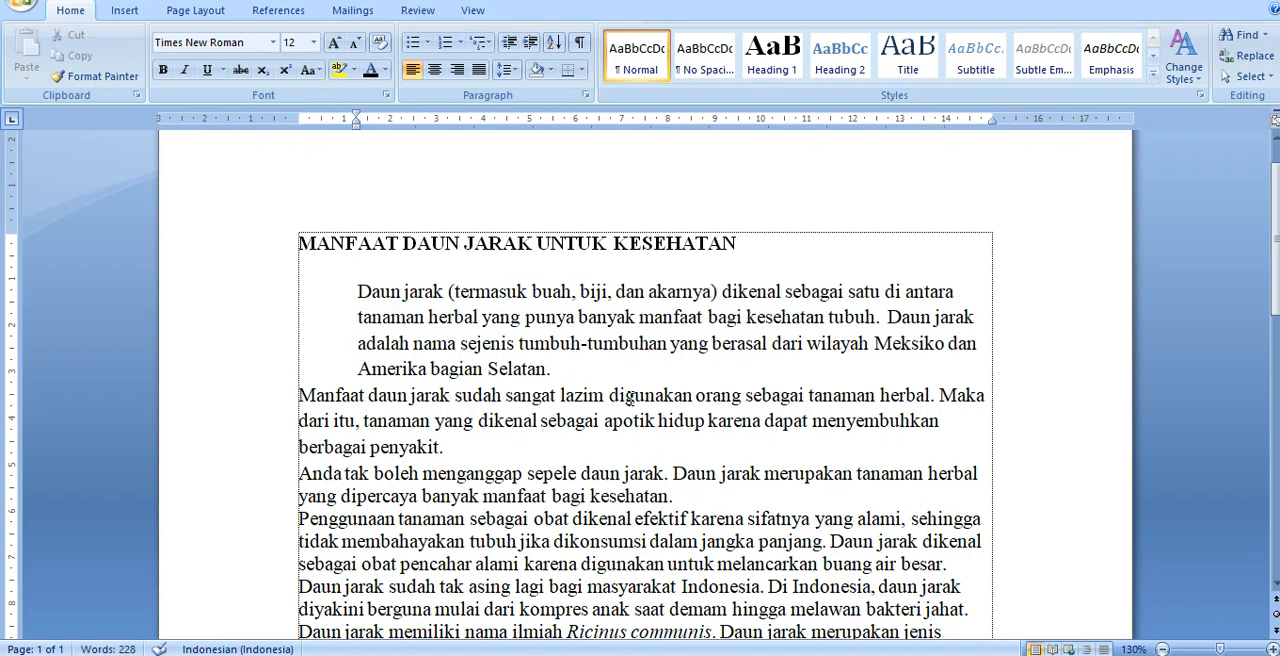
pyautogui.hotkey('ctrl', 'm')
pyautogui.hotkey('ctrl', 'm')
pyautogui.hotkey('ctrl', 'shift', 'm')
pyautogui.hotkey('ctrl', 'shift', 'm')
pyautogui.hotkey('ctrl', 'shift', 'm')
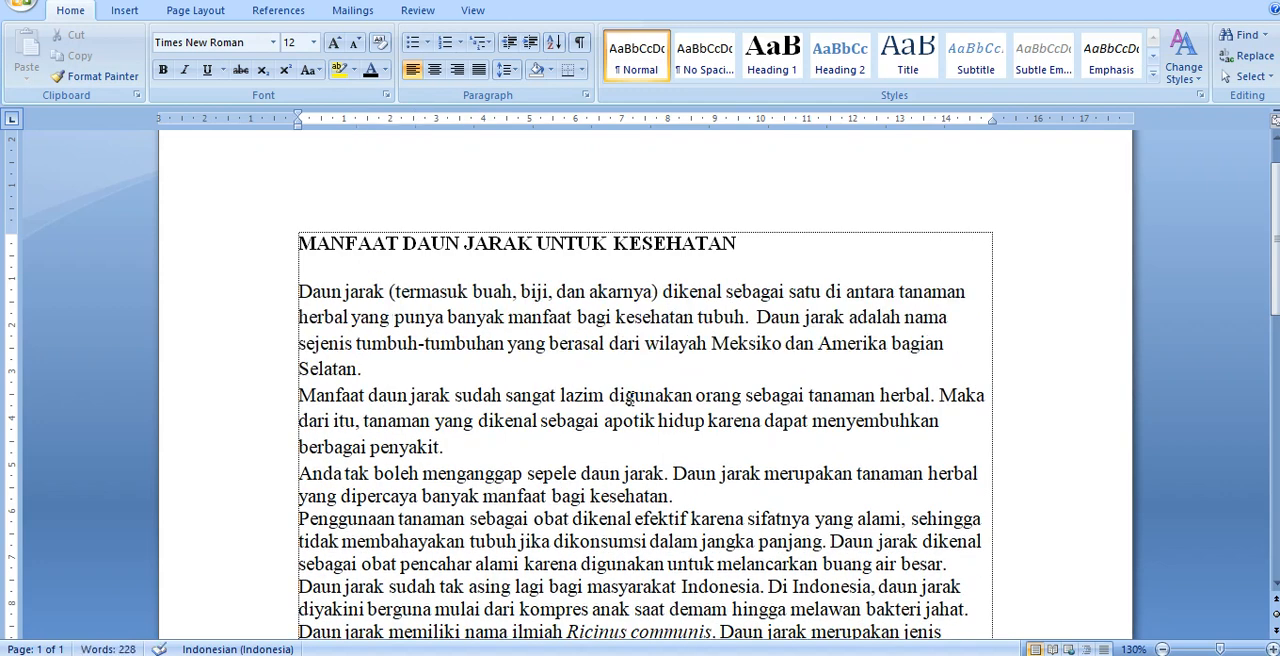
# Step: Indent the first body paragraph three levels again and clear that indentation
pyautogui.hotkey('ctrl', 'm')
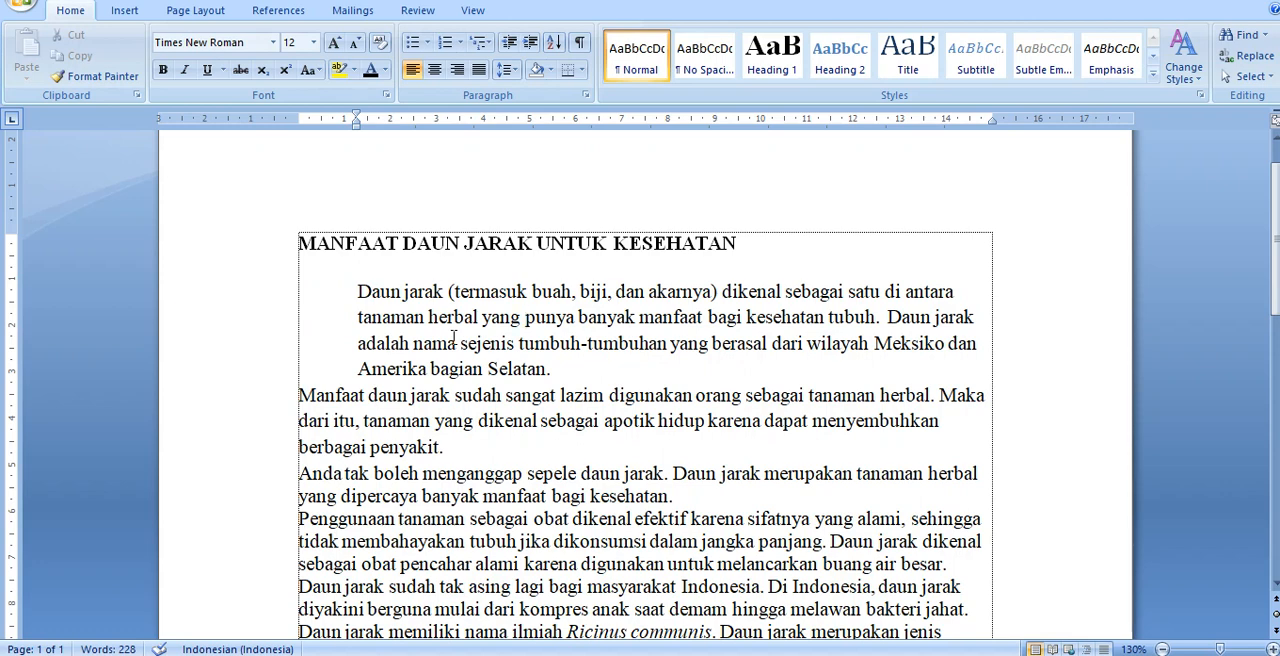
pyautogui.hotkey('ctrl', 'm')
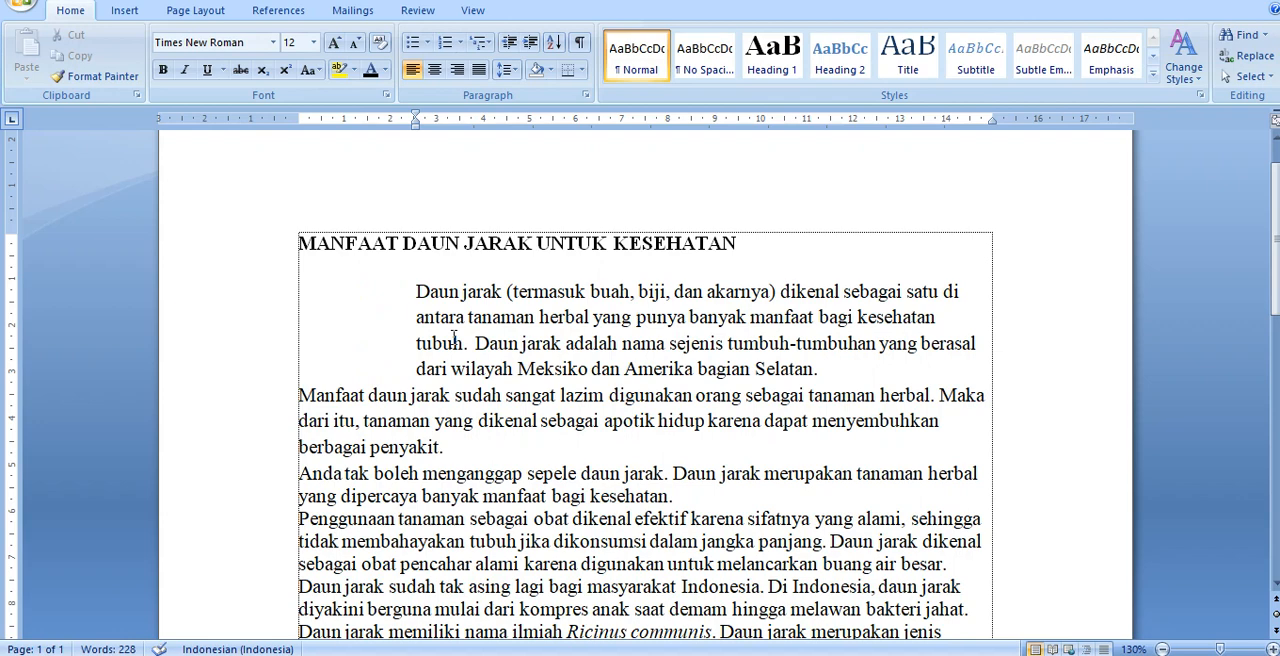
pyautogui.hotkey('ctrl', 'm')
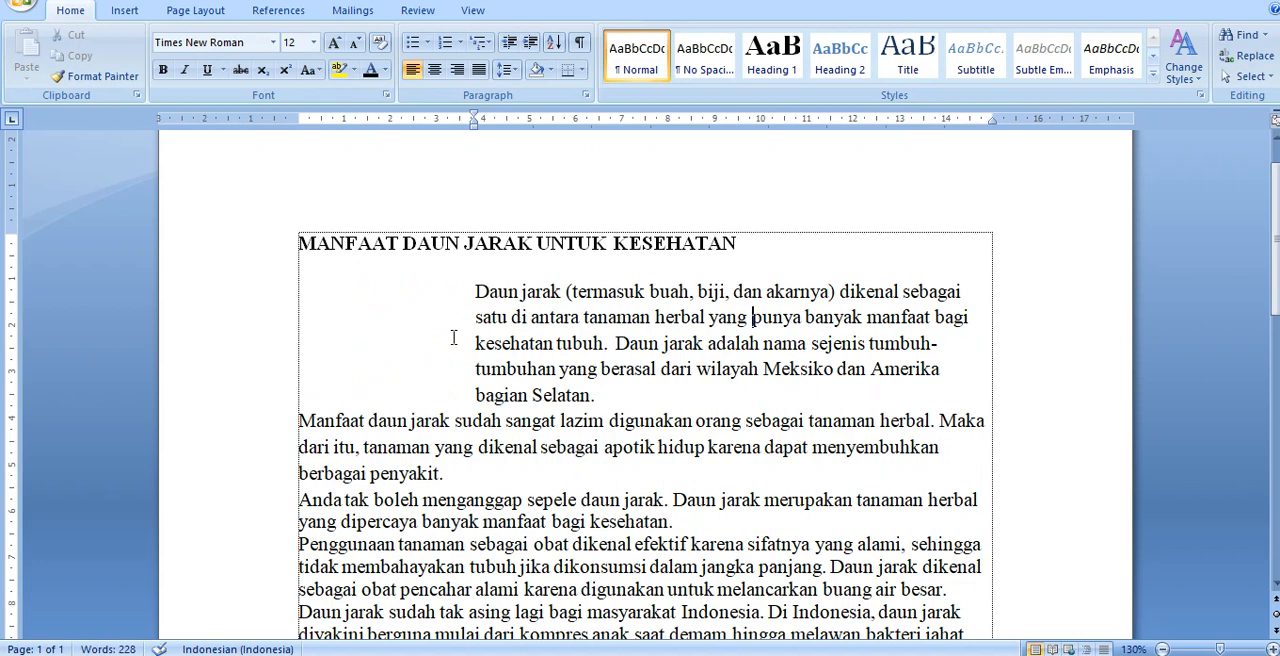
pyautogui.press('BackSpace')
pyautogui.press('BackSpace')
pyautogui.press('BackSpace')
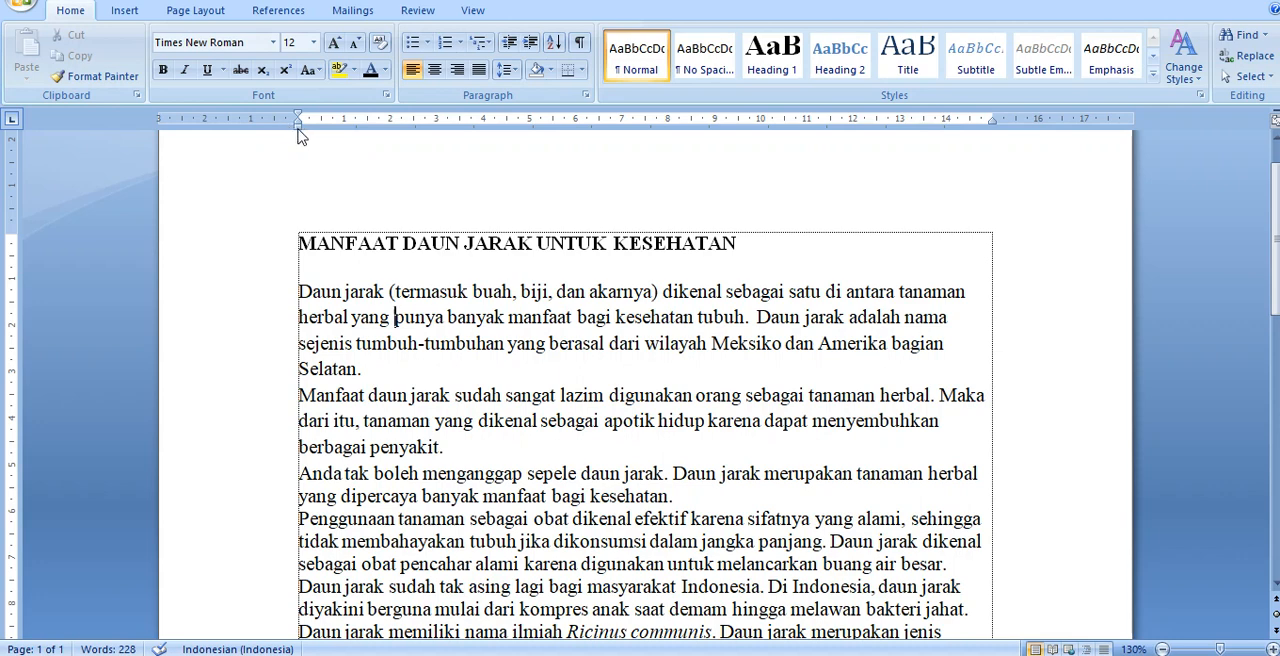
# Step: Indent the first body paragraph to 1 cm on the ruler, and set its left indent value to 2 cm
pyautogui.moveTo(299, 128); pyautogui.dragTo(345, 136)
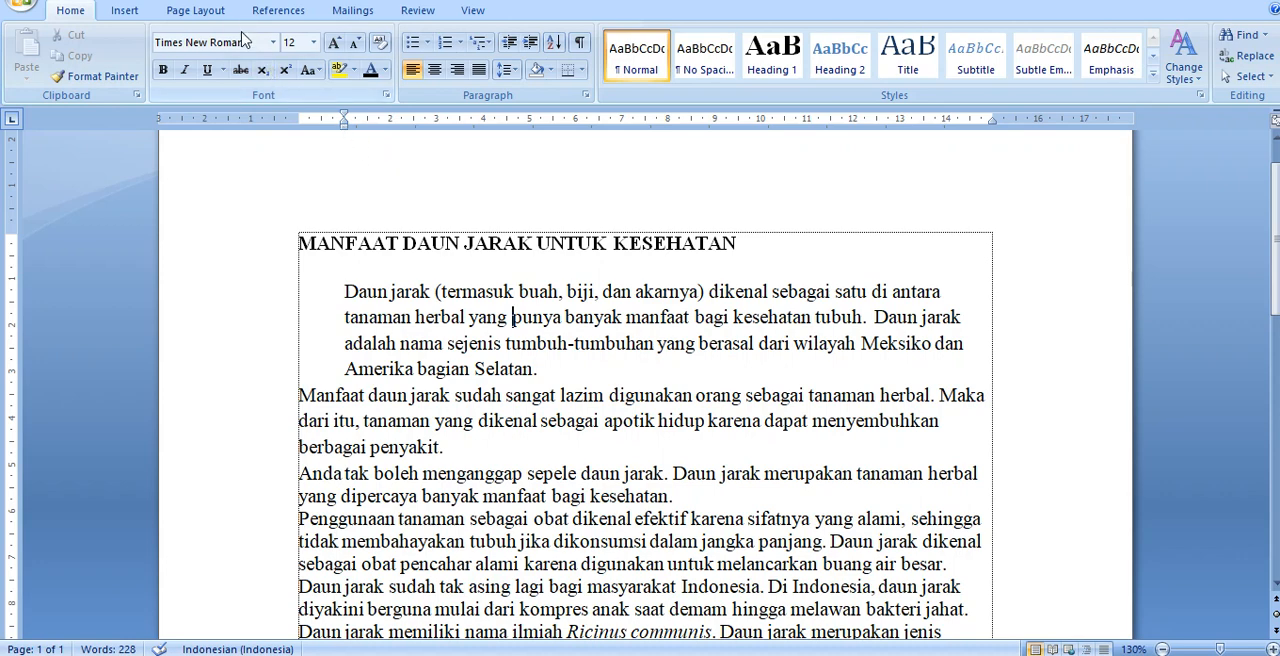
pyautogui.click(196, 12)
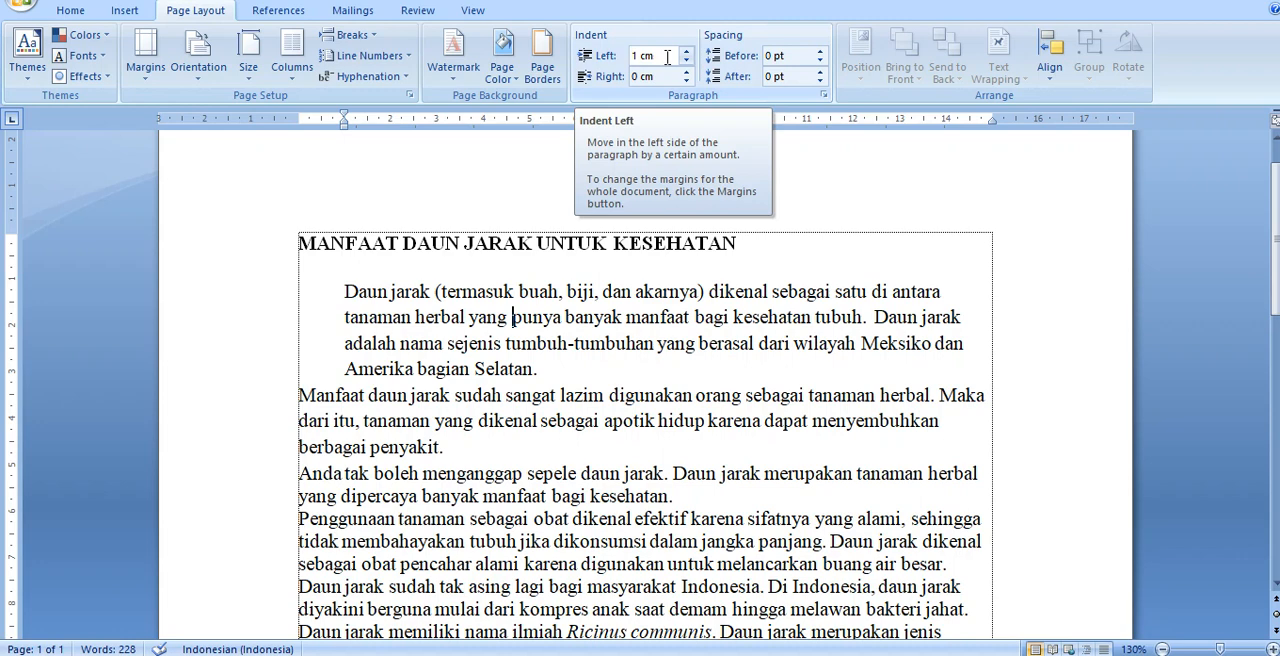
pyautogui.click(666, 56)
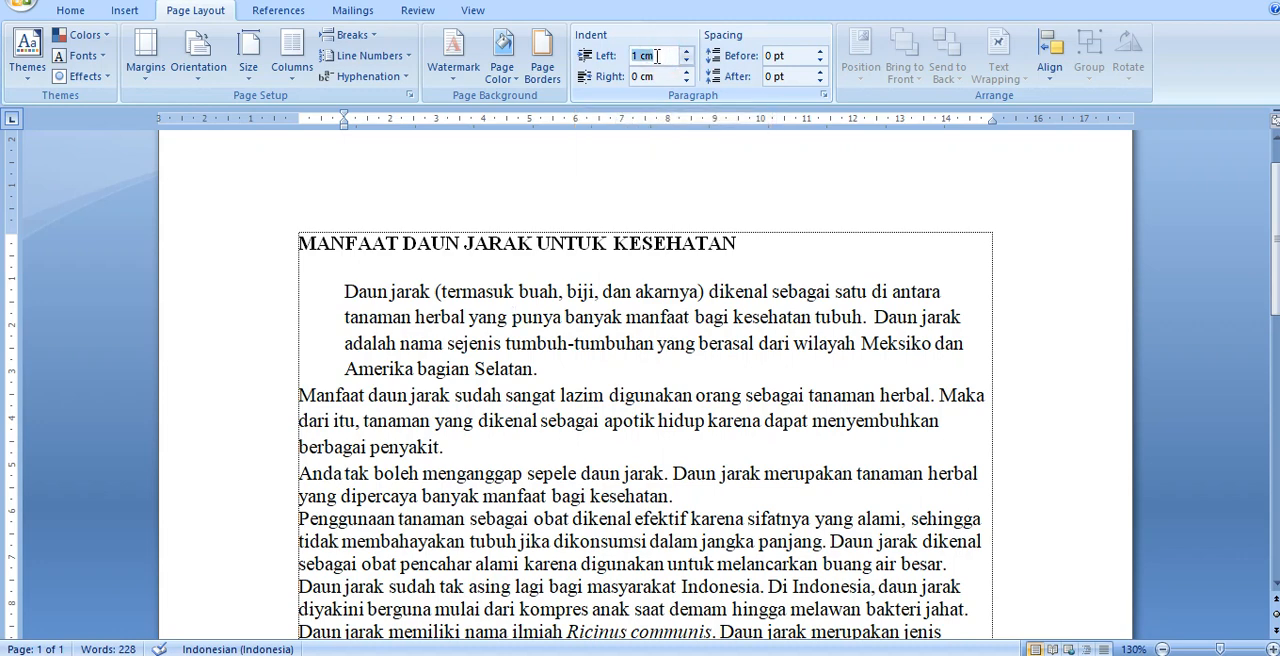
pyautogui.write('2')
pyautogui.press('Return')
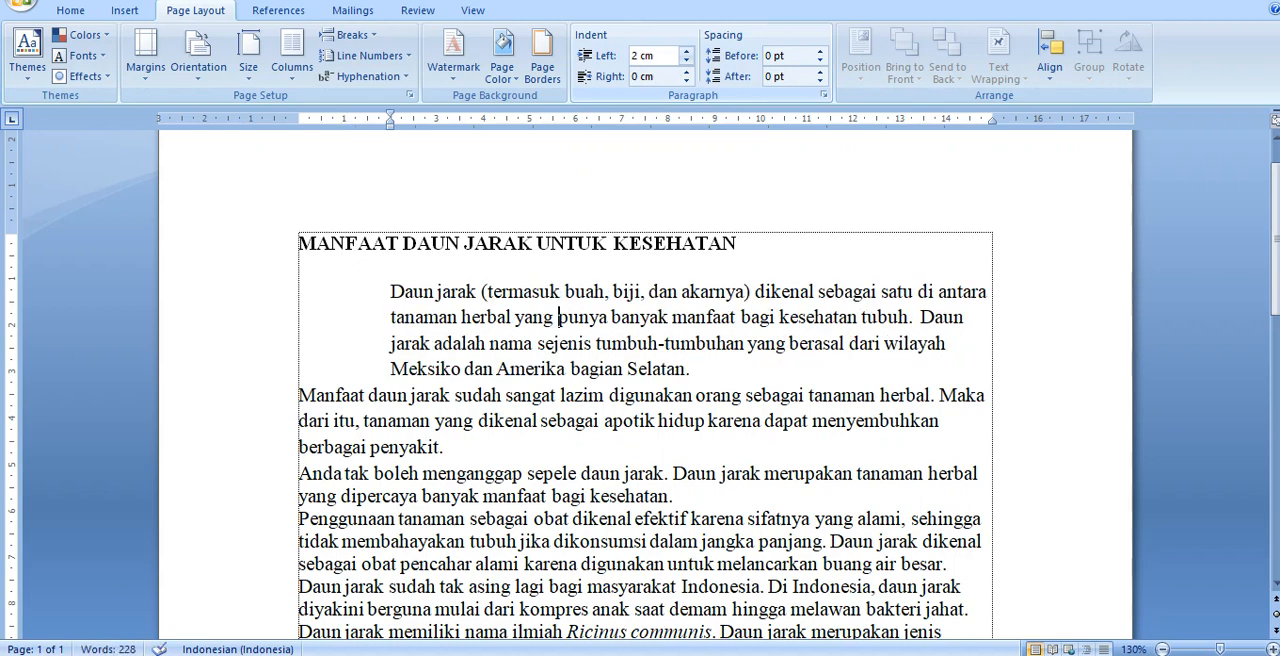
# Step: Reset the first body paragraph's left indent to 0 cm and place the insertion point before the title
pyautogui.click(660, 57)
pyautogui.write('0')
pyautogui.press('Return')
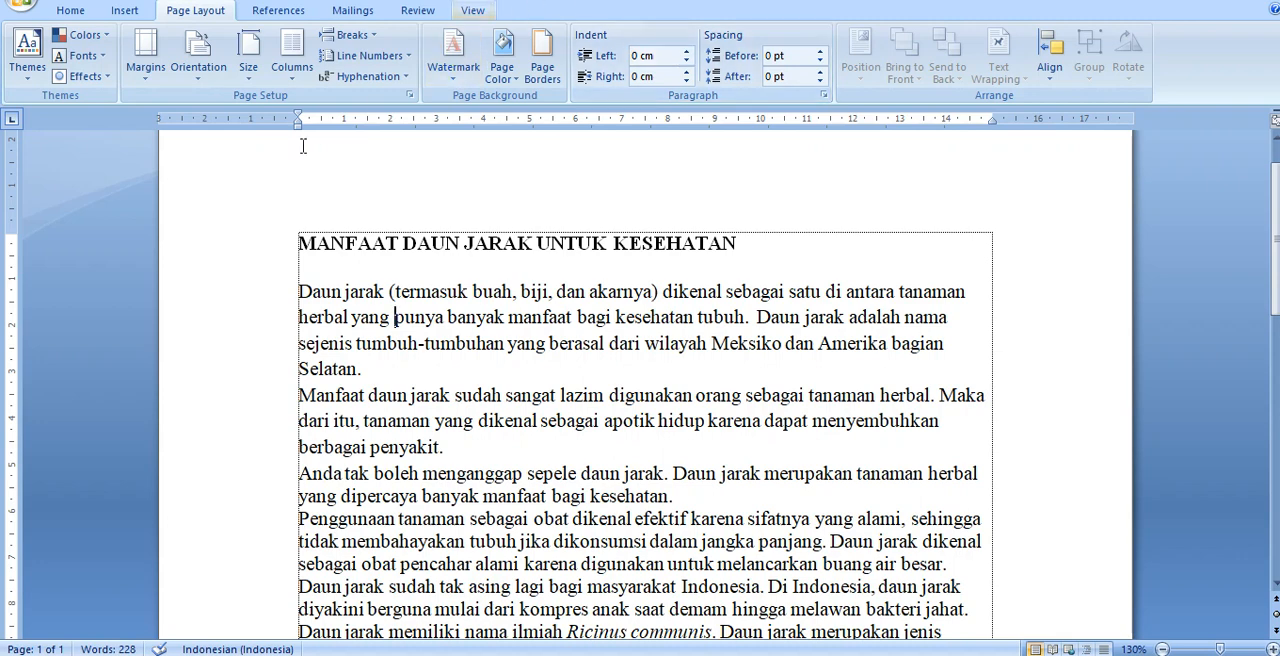
pyautogui.click(72, 11)
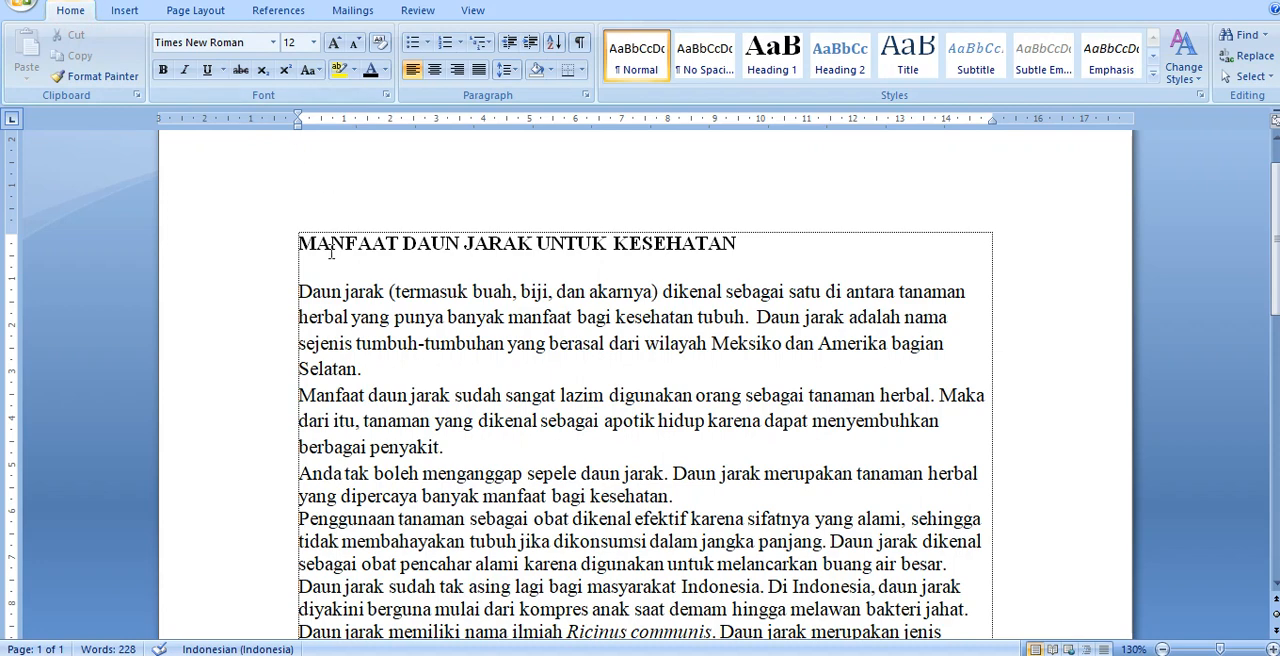
pyautogui.click(297, 246)
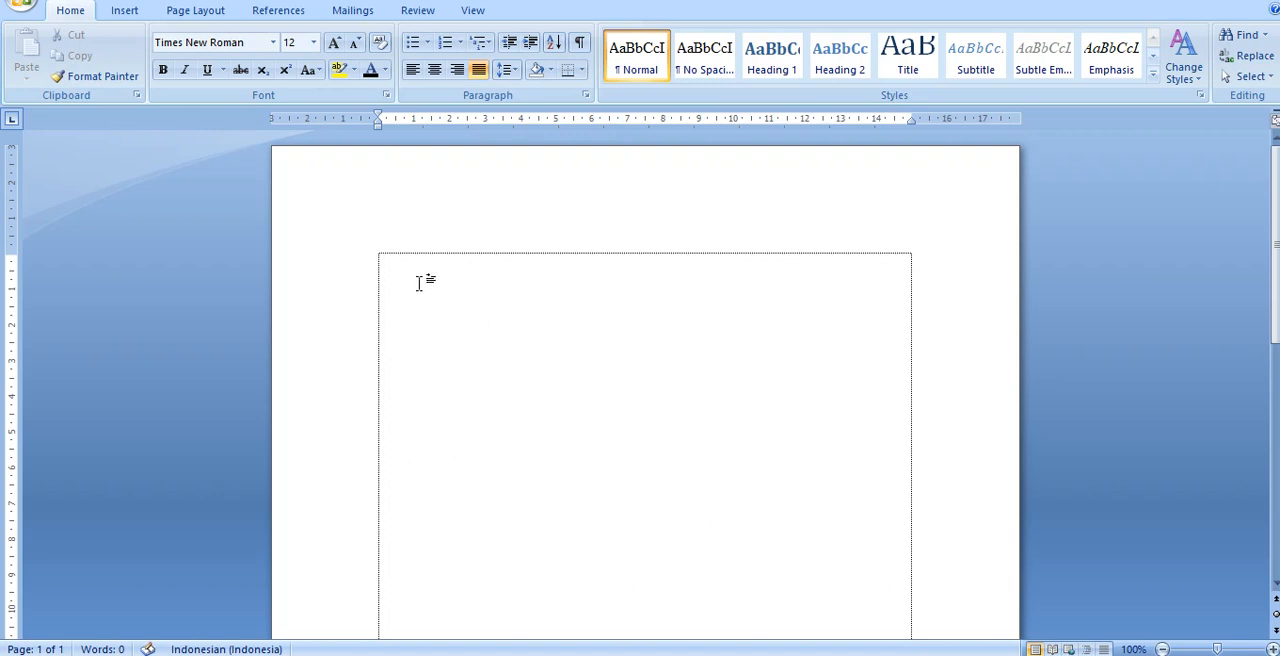
# Step: Create a new blank document from the Blank document template
pyautogui.click(24, 16)
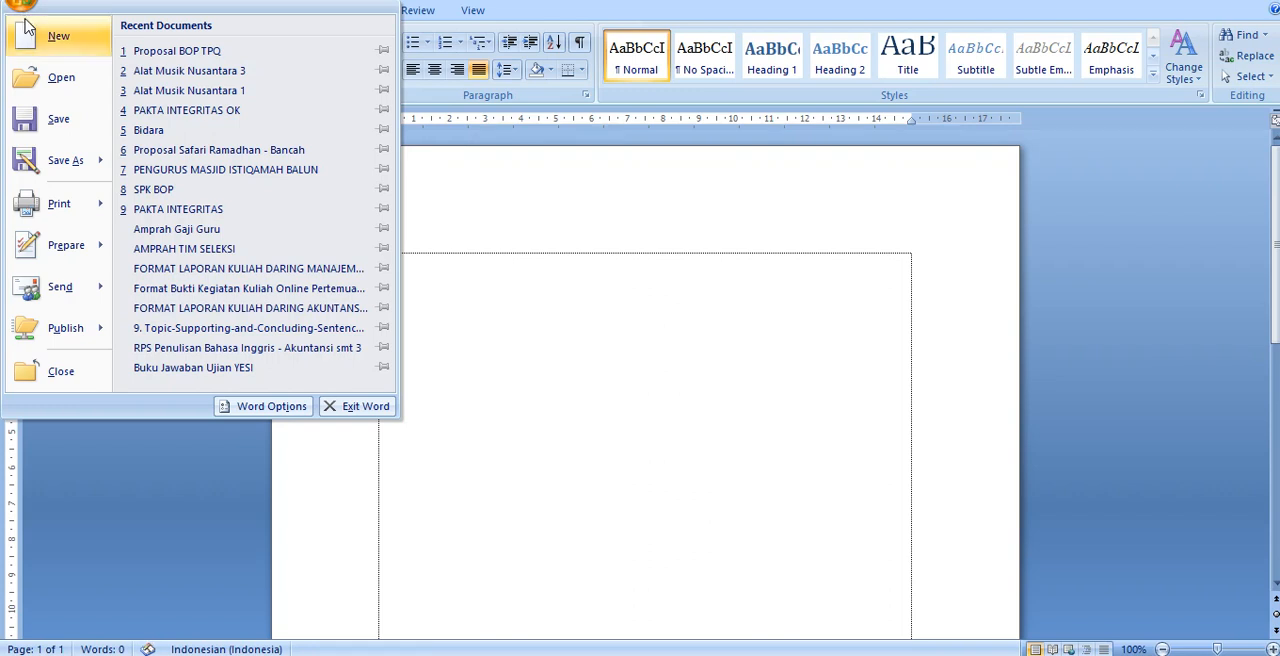
pyautogui.click(67, 46)
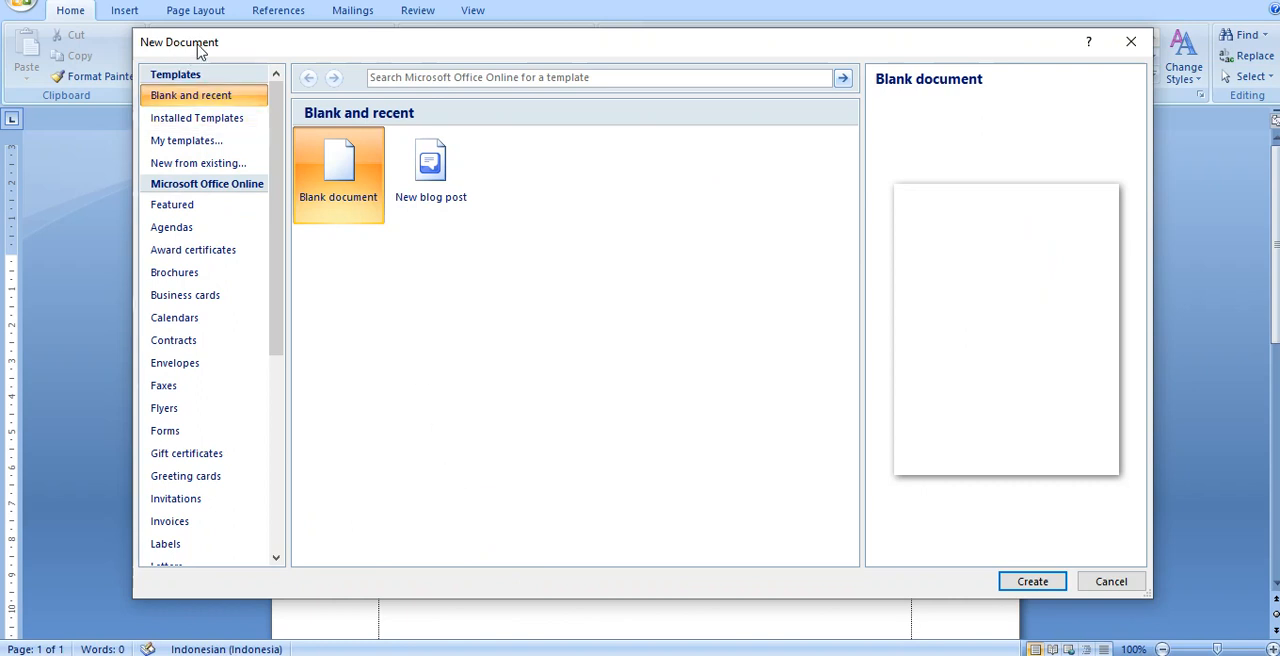
pyautogui.doubleClick(345, 190)
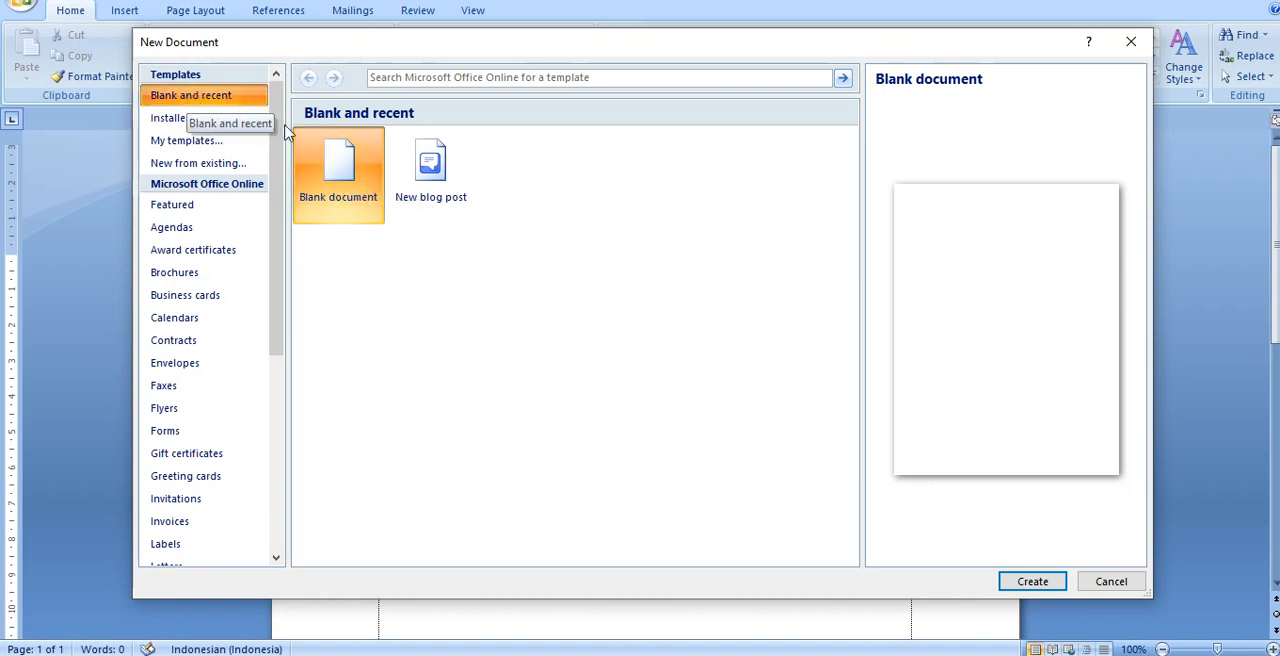
pyautogui.click(1036, 586)
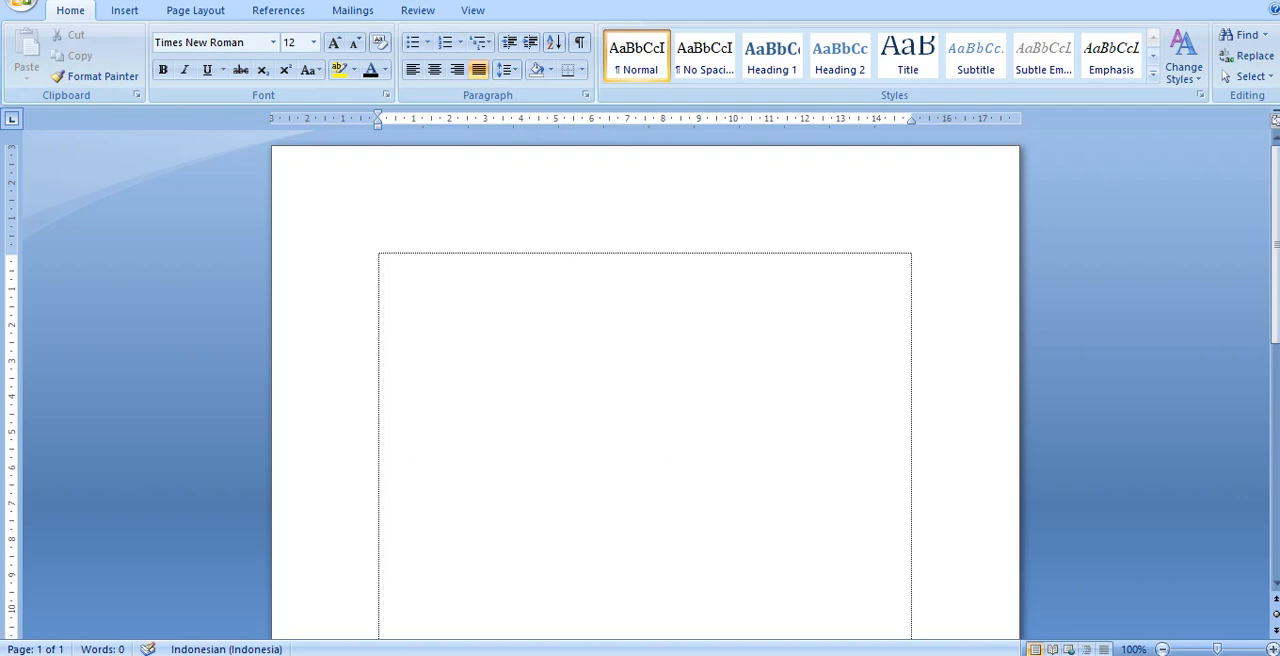
# Step: Return to the document titled "MANFAAT DAUN JARAK UNTUK KESEHATAN" and apply bold to its first body paragraph
pyautogui.hotkey('ctrl', 'v')
pyautogui.scroll(3, 423, 500)
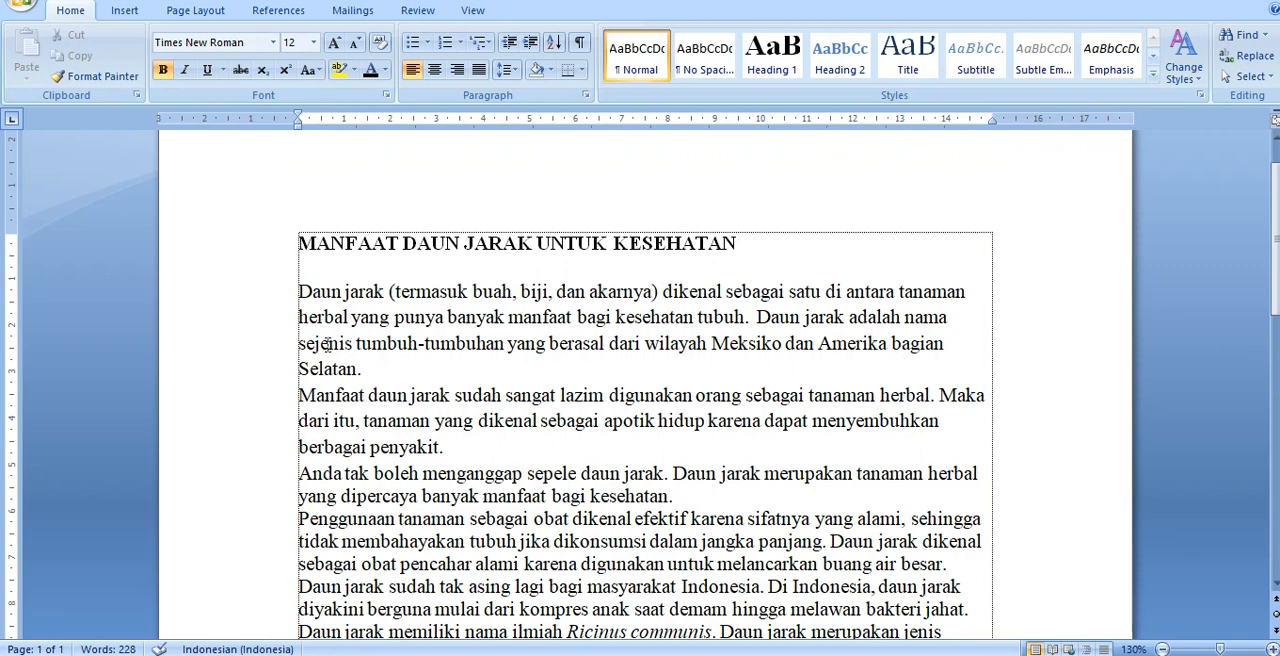
pyautogui.scroll(-1, 328, 343)
pyautogui.click(277, 239)
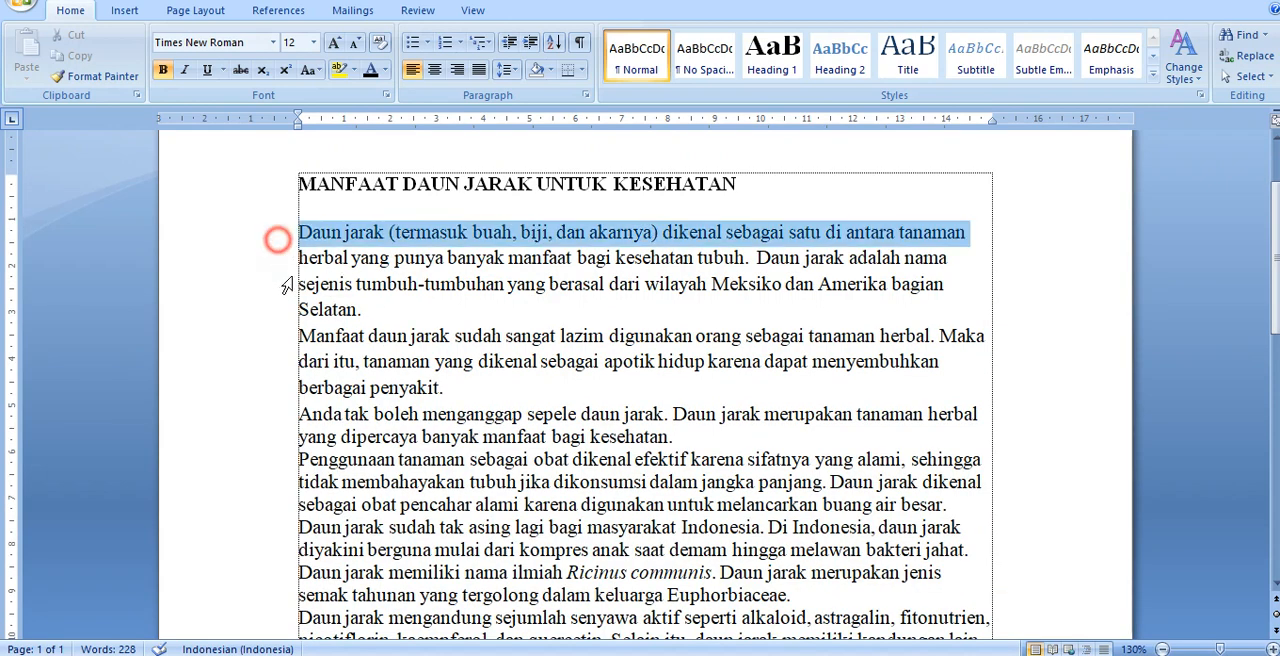
pyautogui.moveTo(287, 286); pyautogui.dragTo(308, 318)
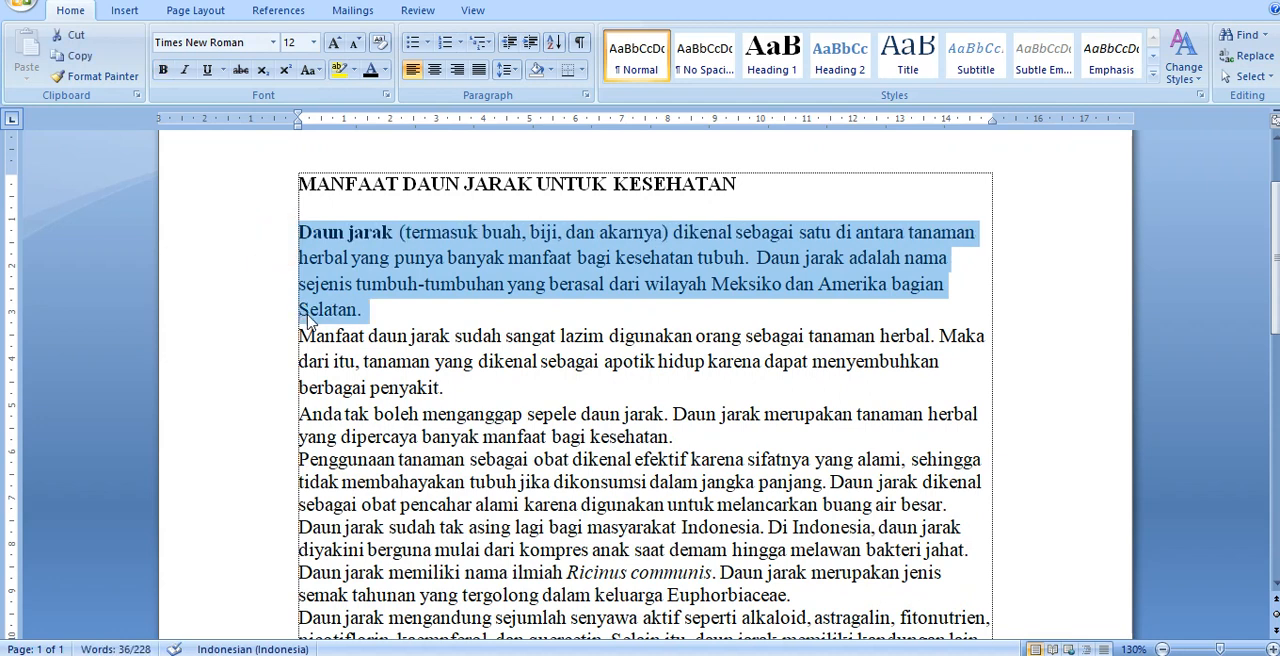
pyautogui.hotkey('ctrl', 'b')
# Step: Underline the second body paragraph, starting "Manfaat daun jarak", and italicize the third, starting "Anda tak boleh"
pyautogui.tripleClick(360, 348)
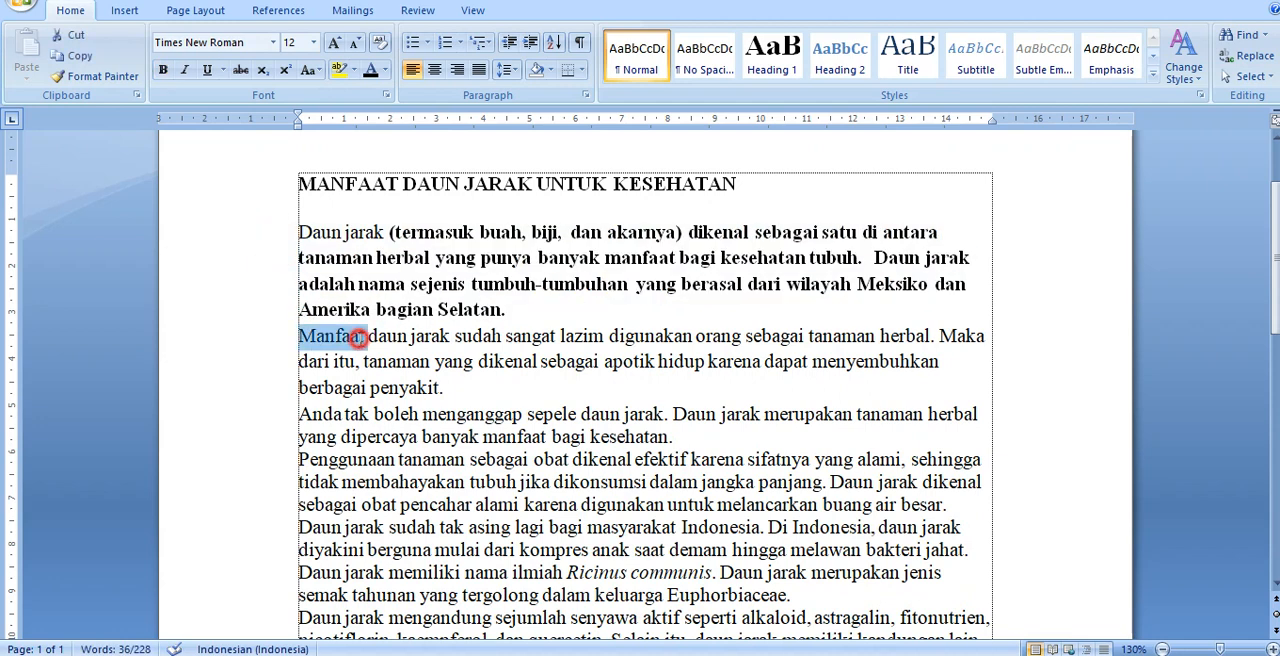
pyautogui.hotkey('ctrl', 'u')
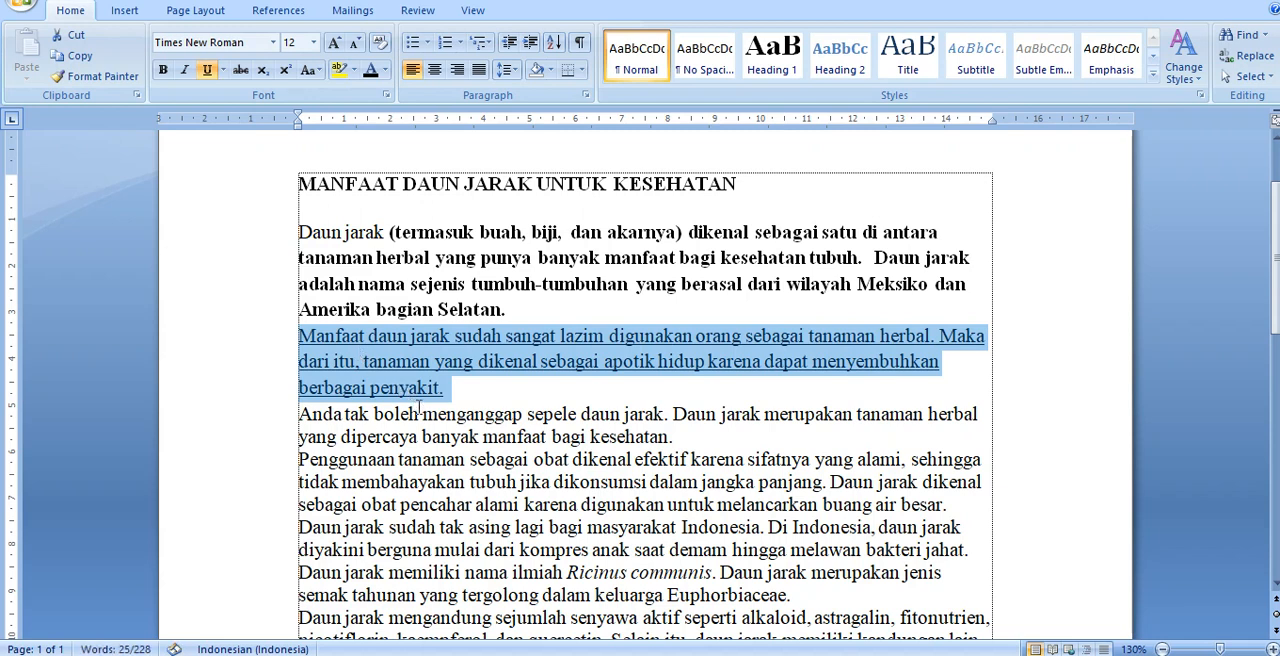
pyautogui.tripleClick(428, 437)
pyautogui.hotkey('ctrl', 'i')
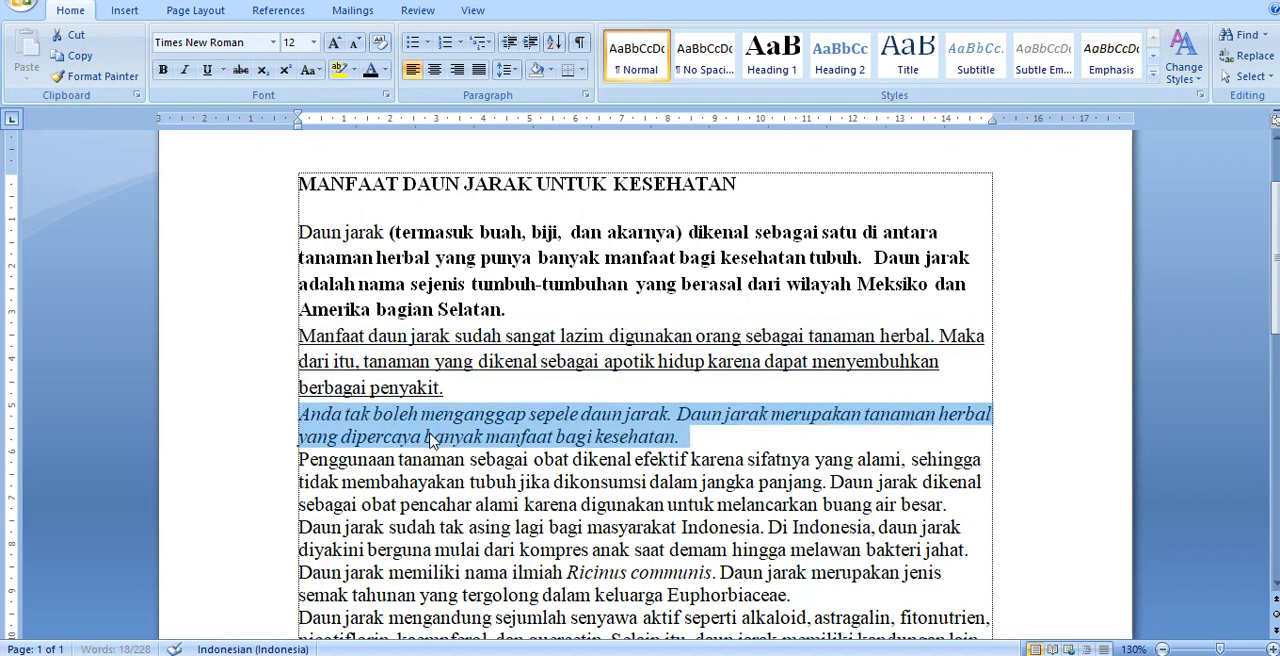
# Step: Justify the underlined second paragraph and right-align the bold first paragraph
pyautogui.click(553, 354)
pyautogui.hotkey('ctrl', 'j')
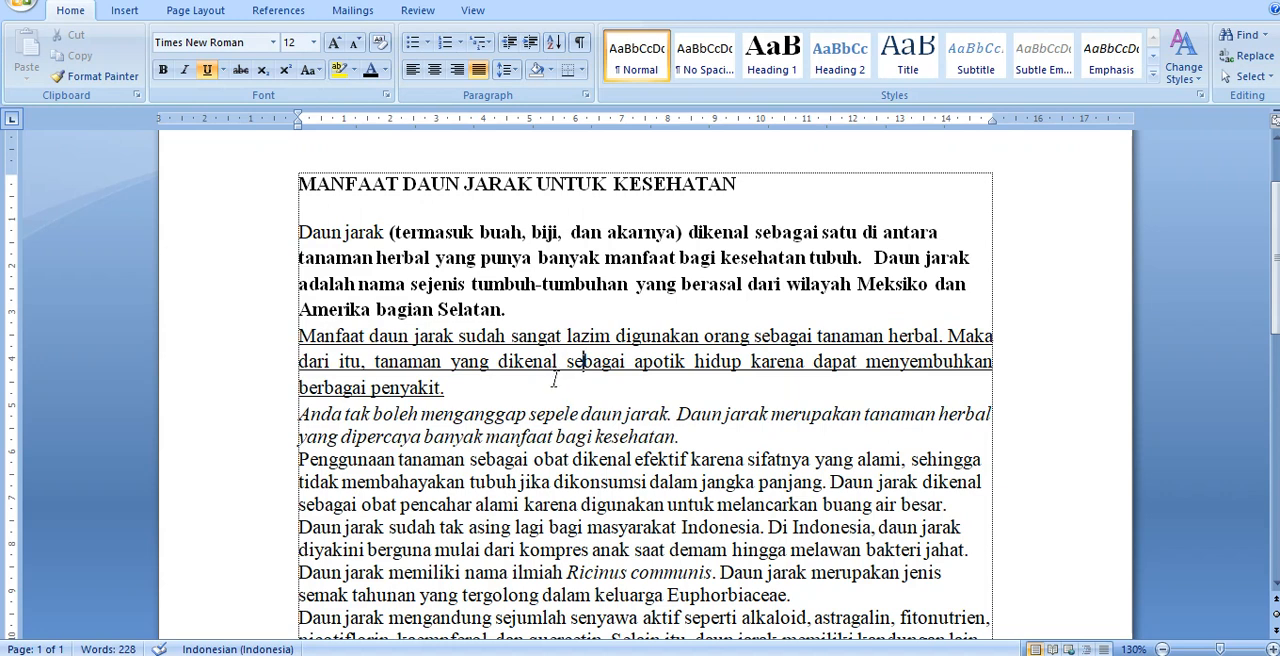
pyautogui.click(582, 262)
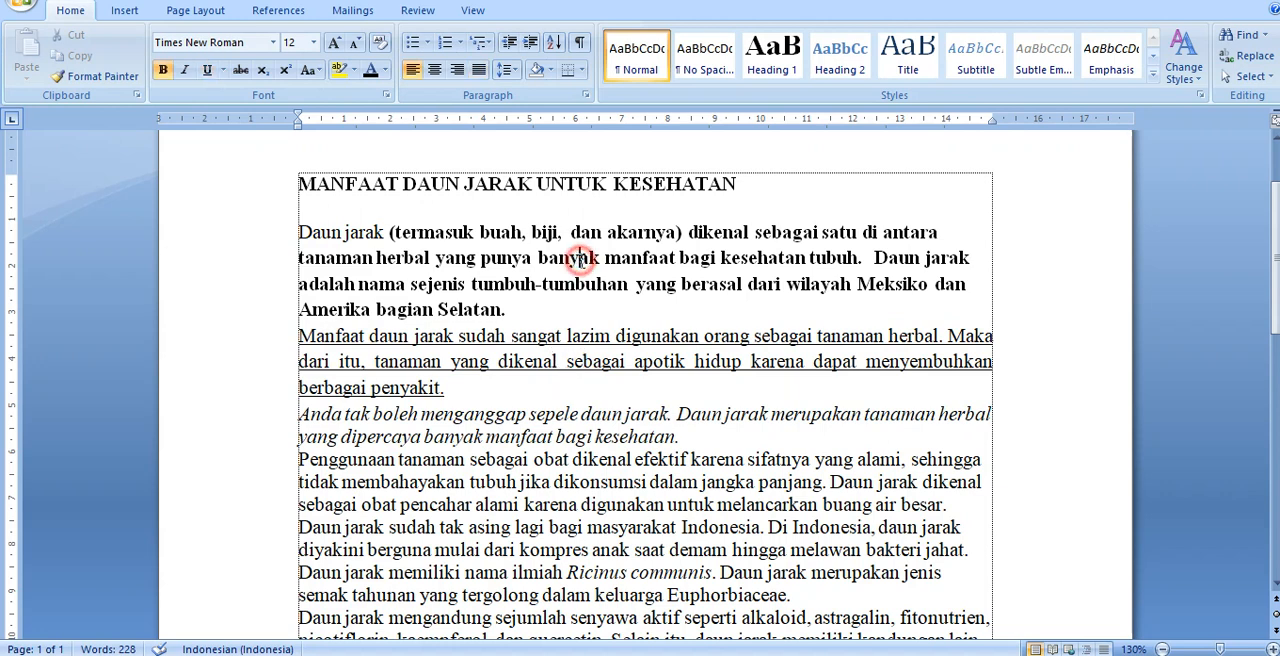
pyautogui.hotkey('ctrl', 'r')
# Step: Center the italic third paragraph
pyautogui.click(550, 432)
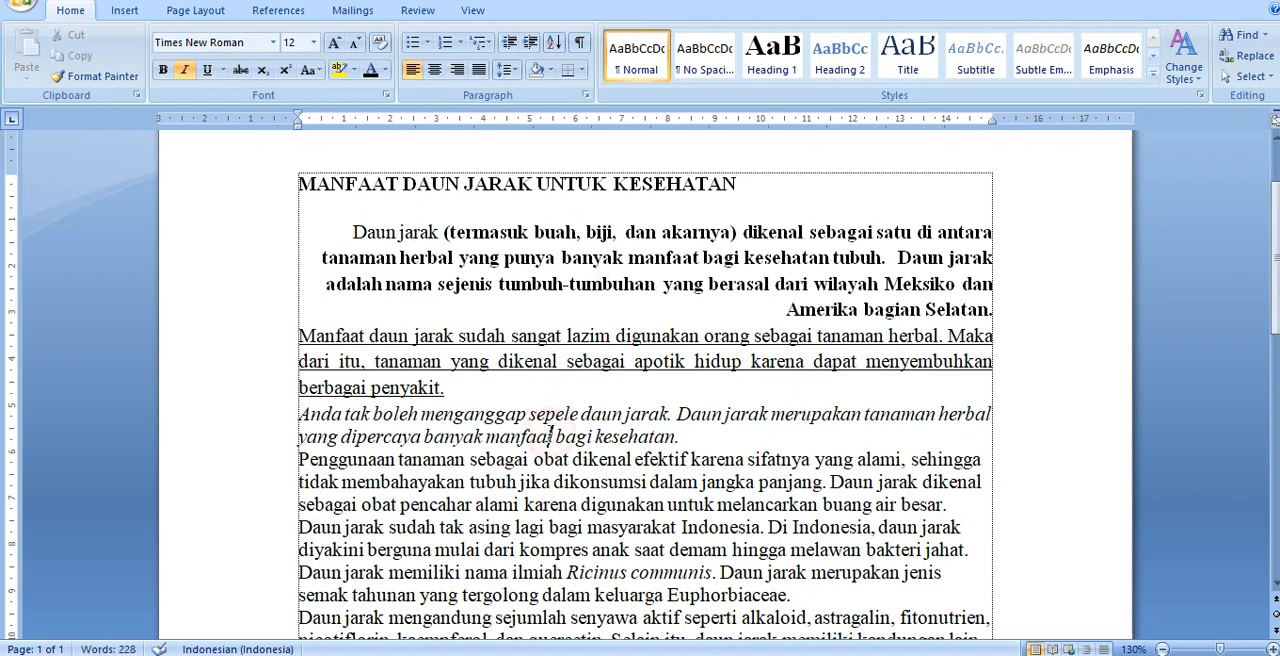
pyautogui.hotkey('ctrl', 'e')
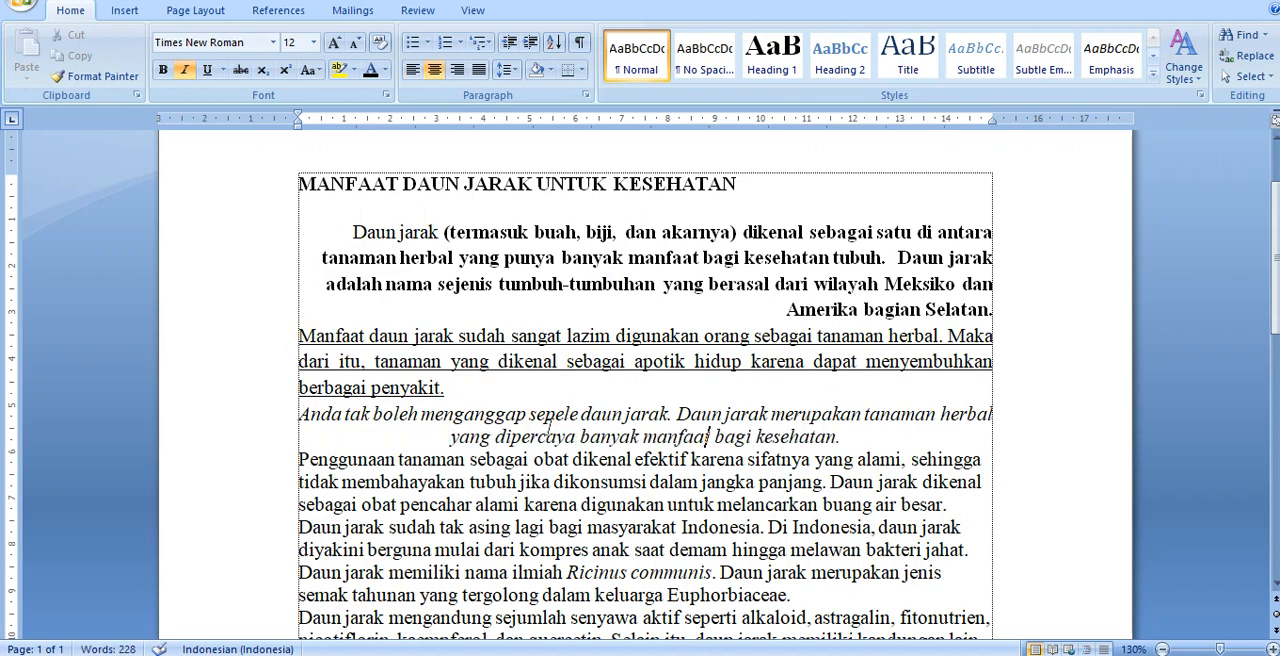
pyautogui.click(575, 280)
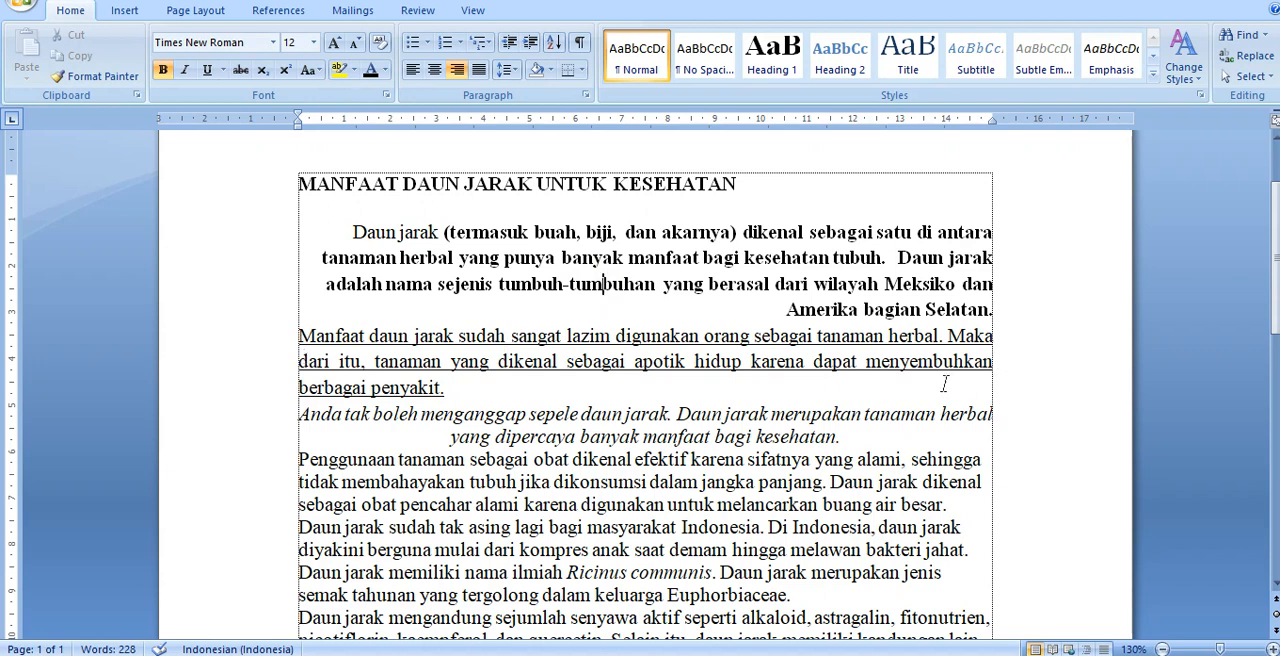
pyautogui.click(578, 420)
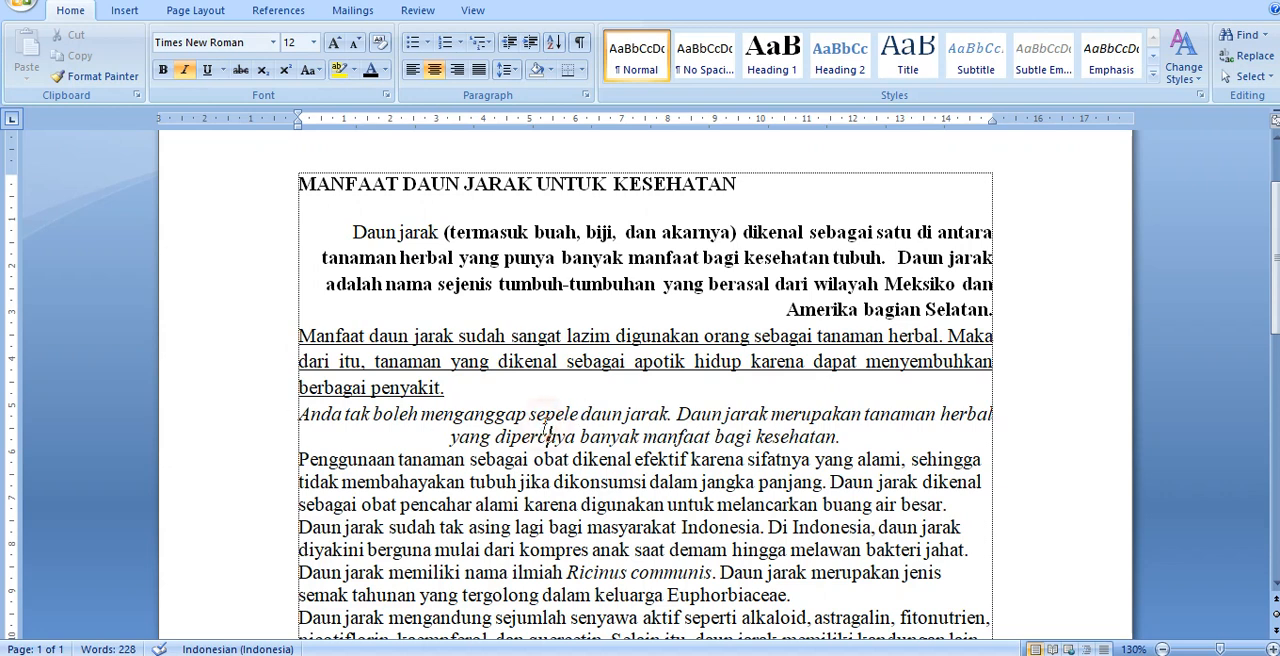
# Step: Apply the Normal style to the first three body paragraphs together to reset their formatting
pyautogui.moveTo(270, 238); pyautogui.dragTo(272, 447)
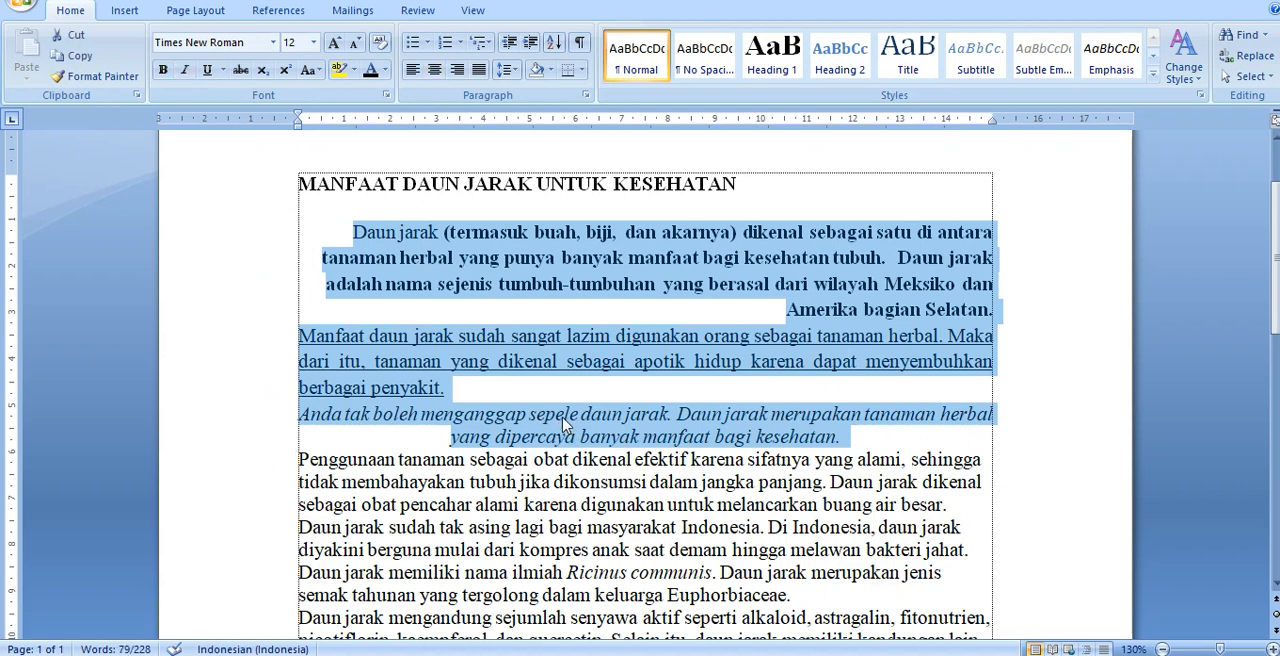
pyautogui.click(428, 244)
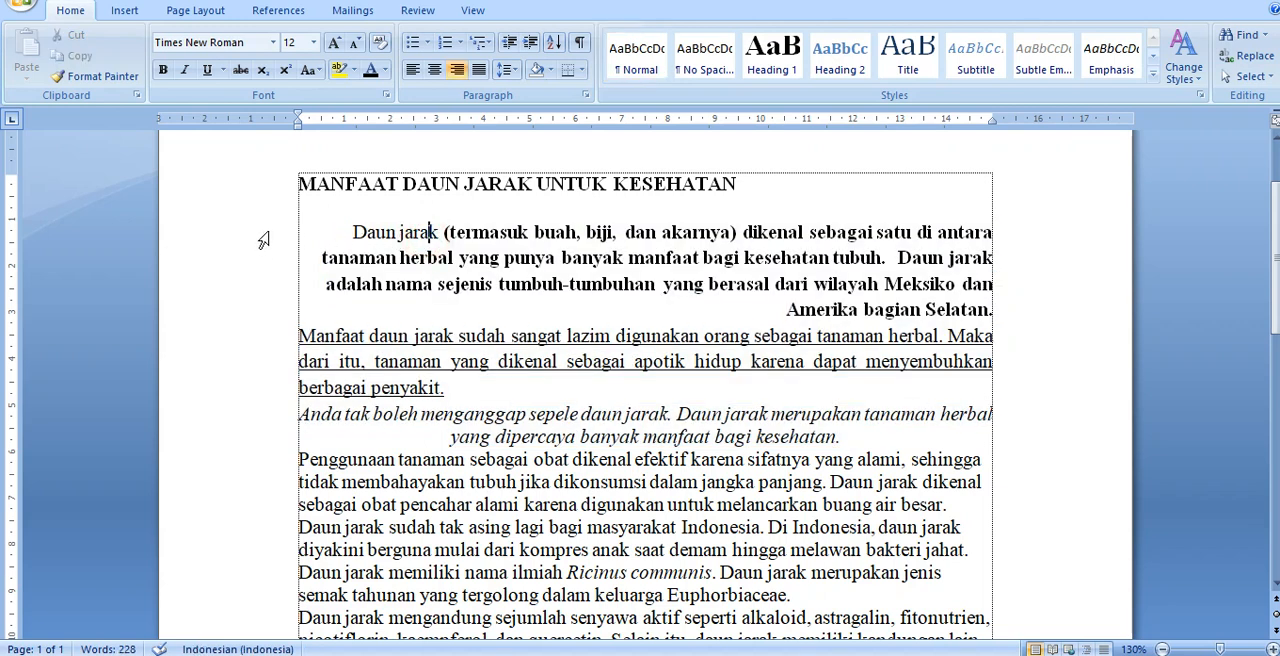
pyautogui.moveTo(257, 243); pyautogui.dragTo(270, 442)
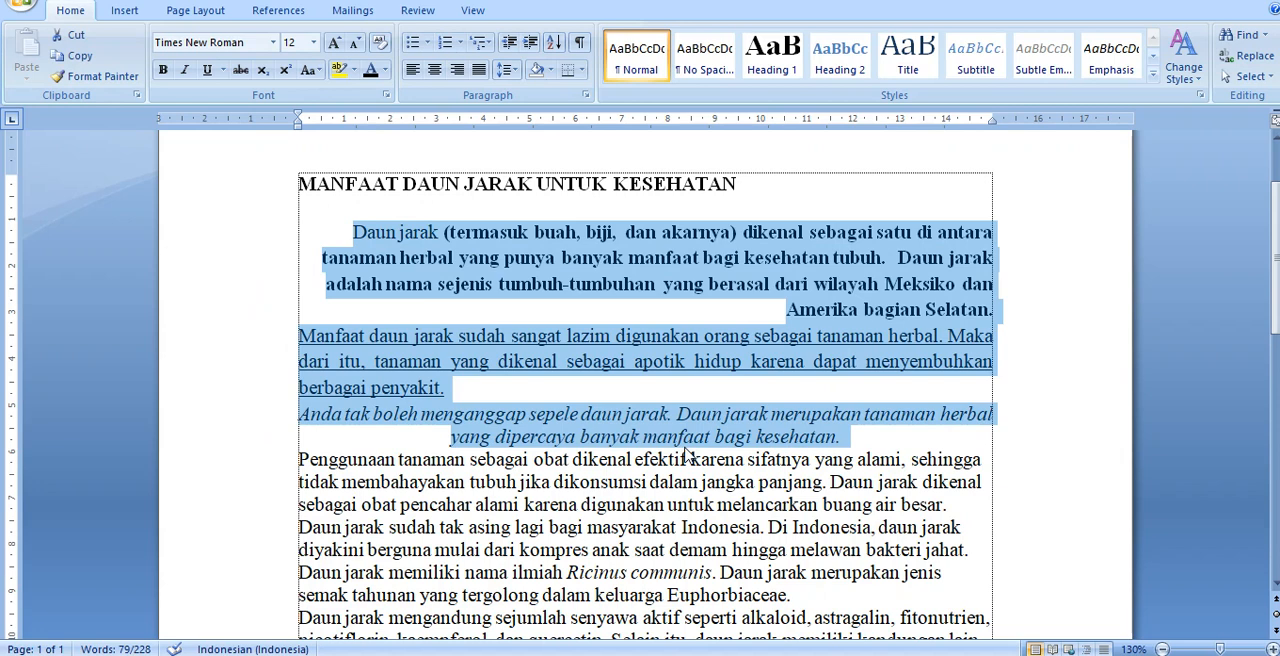
pyautogui.hotkey('ctrl', 'shift', 'n')
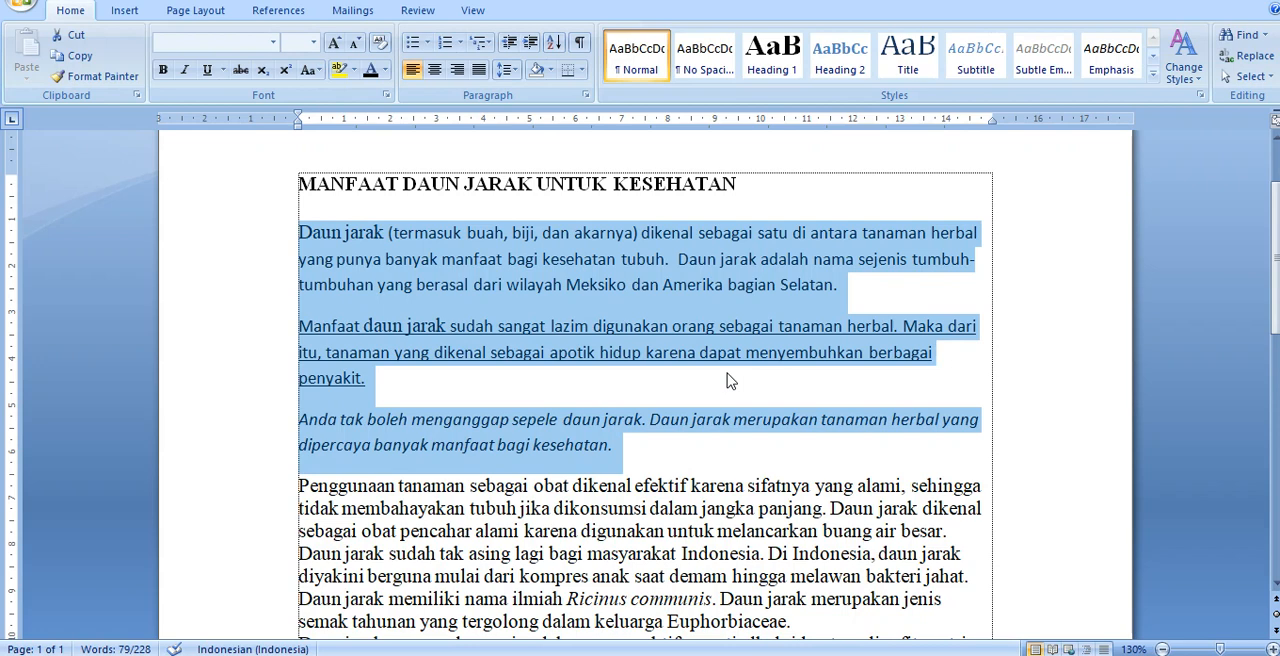
pyautogui.click(720, 264)
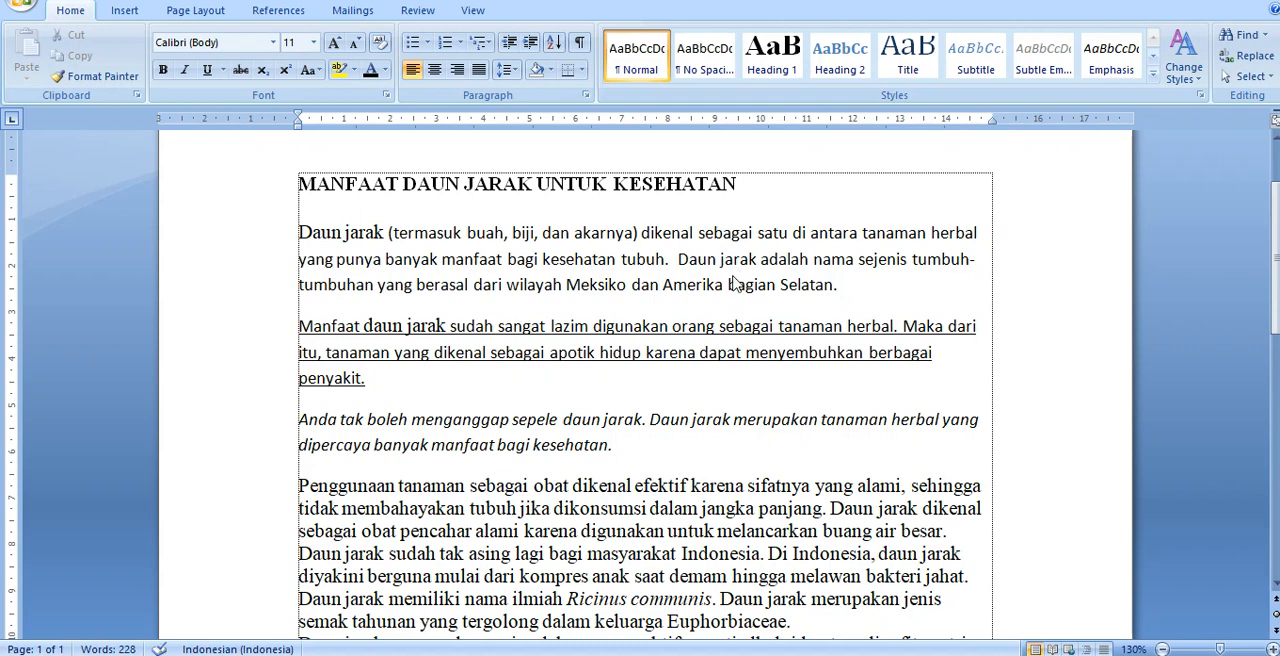
# Step: Bring up the Open dialog and look through Documents, Downloads, Music, Pictures, Videos and local disks C, D and E
pyautogui.hotkey('ctrl', 'o')
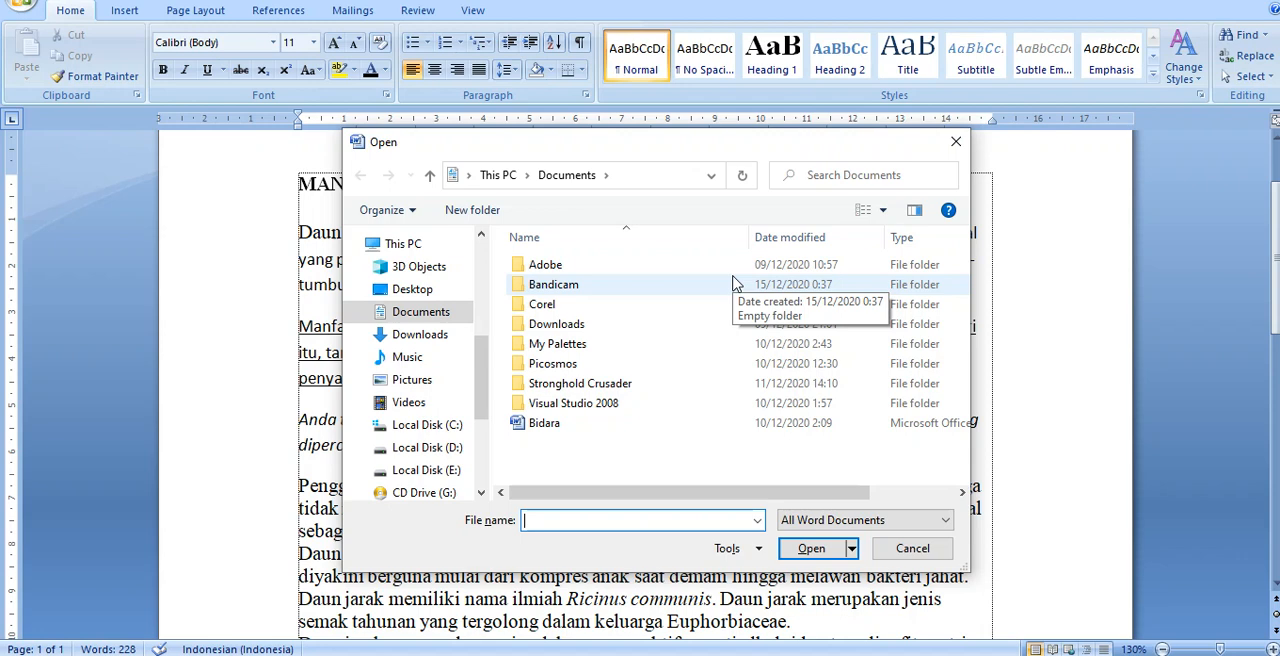
pyautogui.click(426, 312)
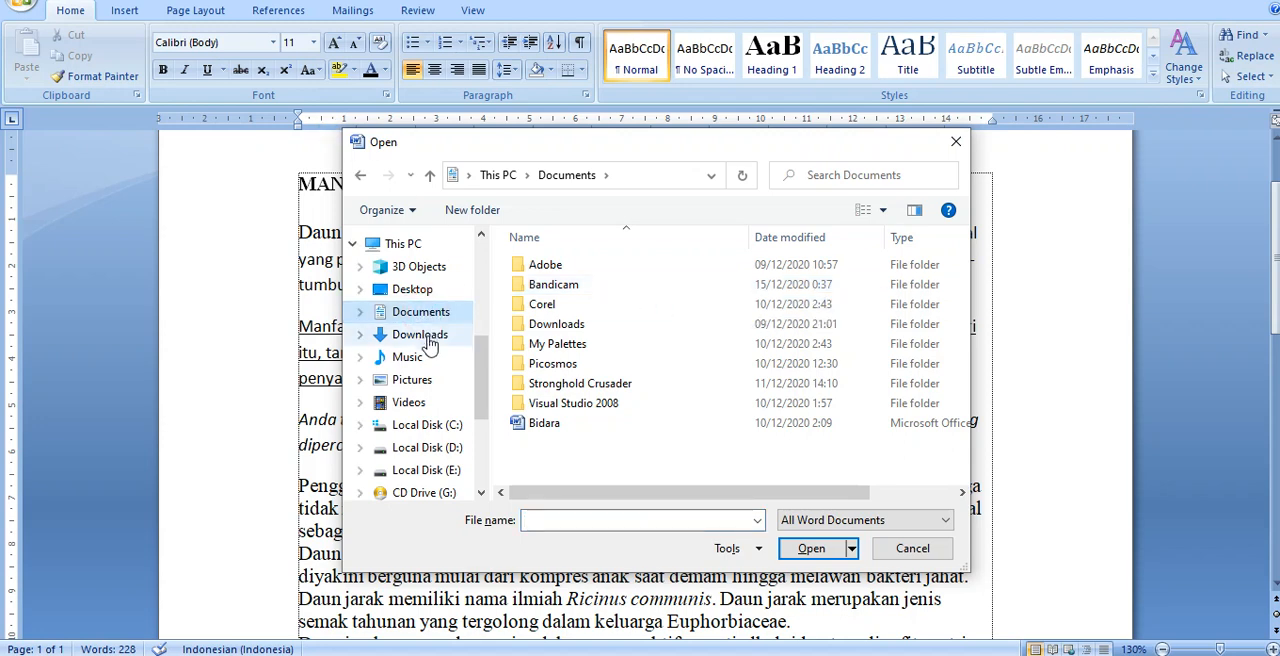
pyautogui.click(429, 340)
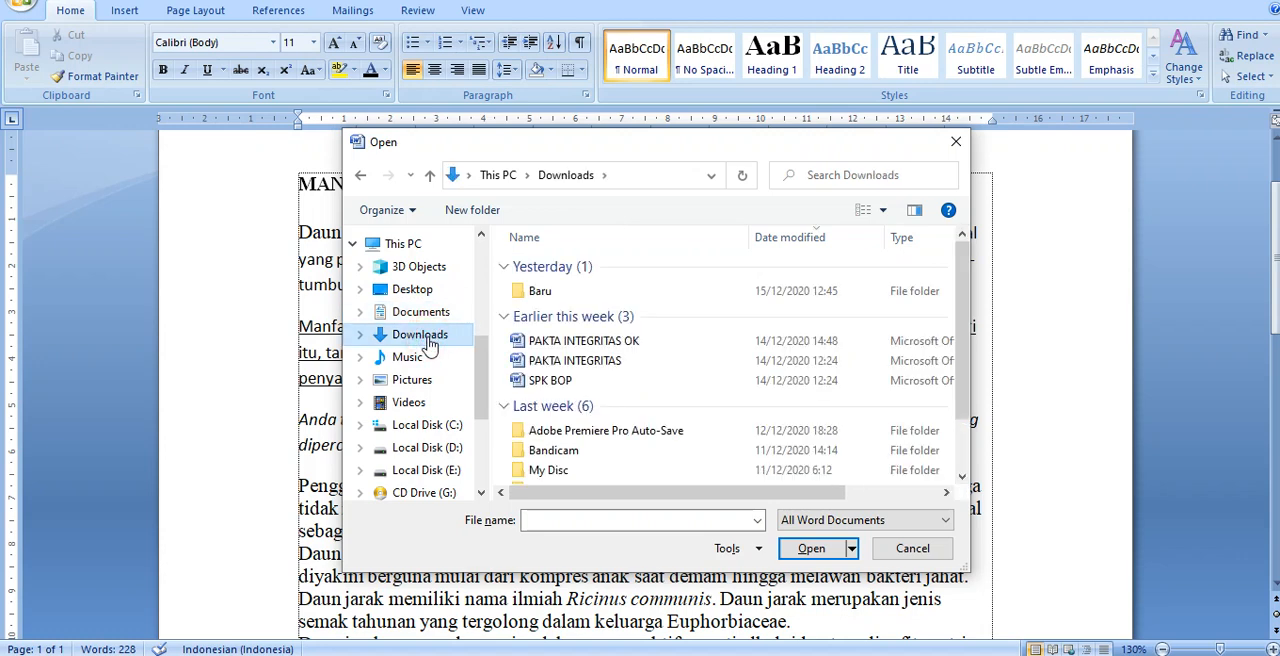
pyautogui.click(410, 360)
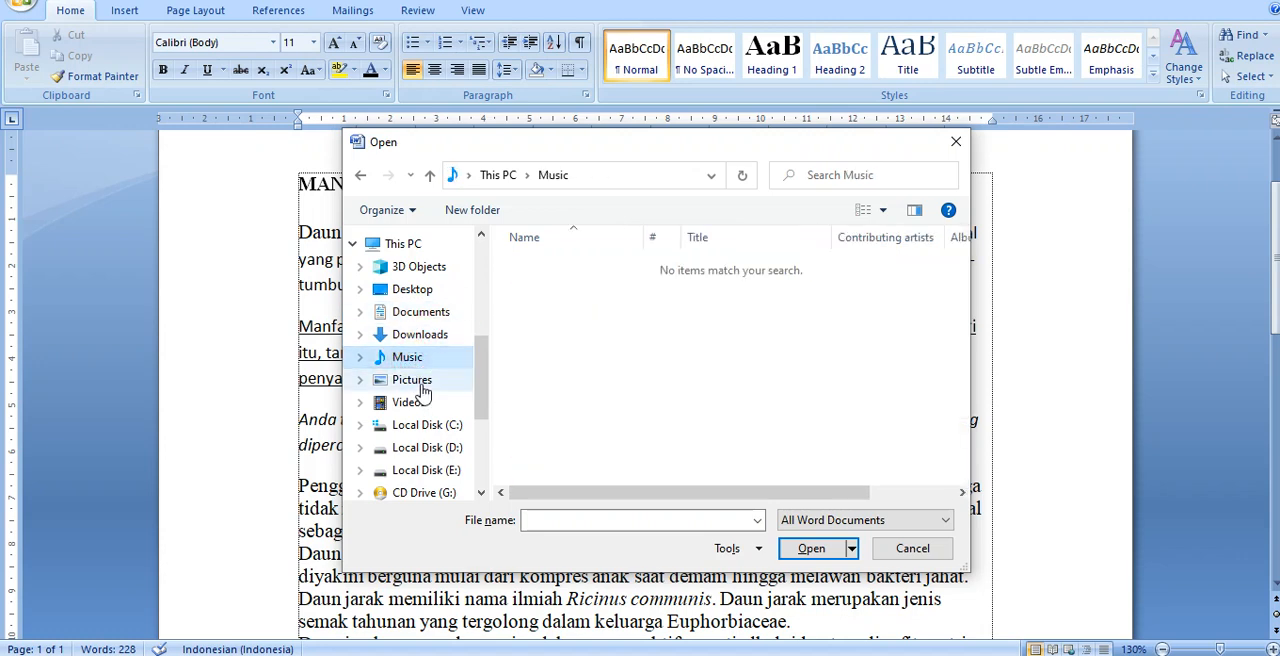
pyautogui.click(420, 386)
pyautogui.click(412, 407)
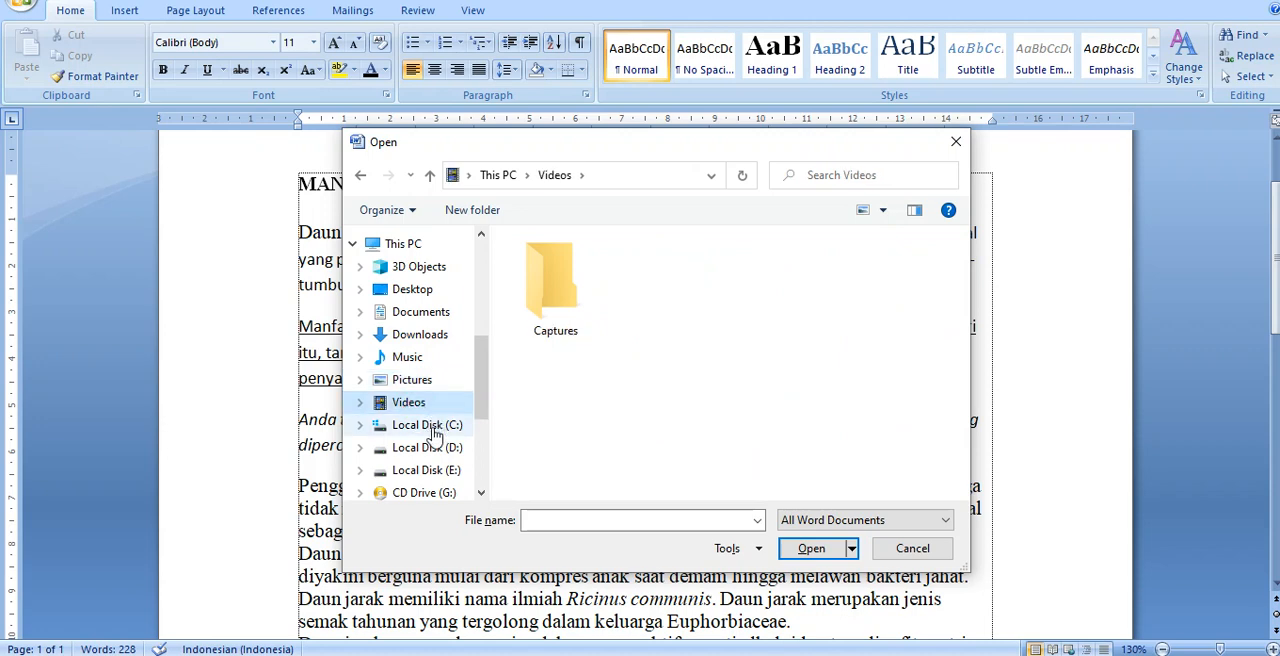
pyautogui.click(428, 426)
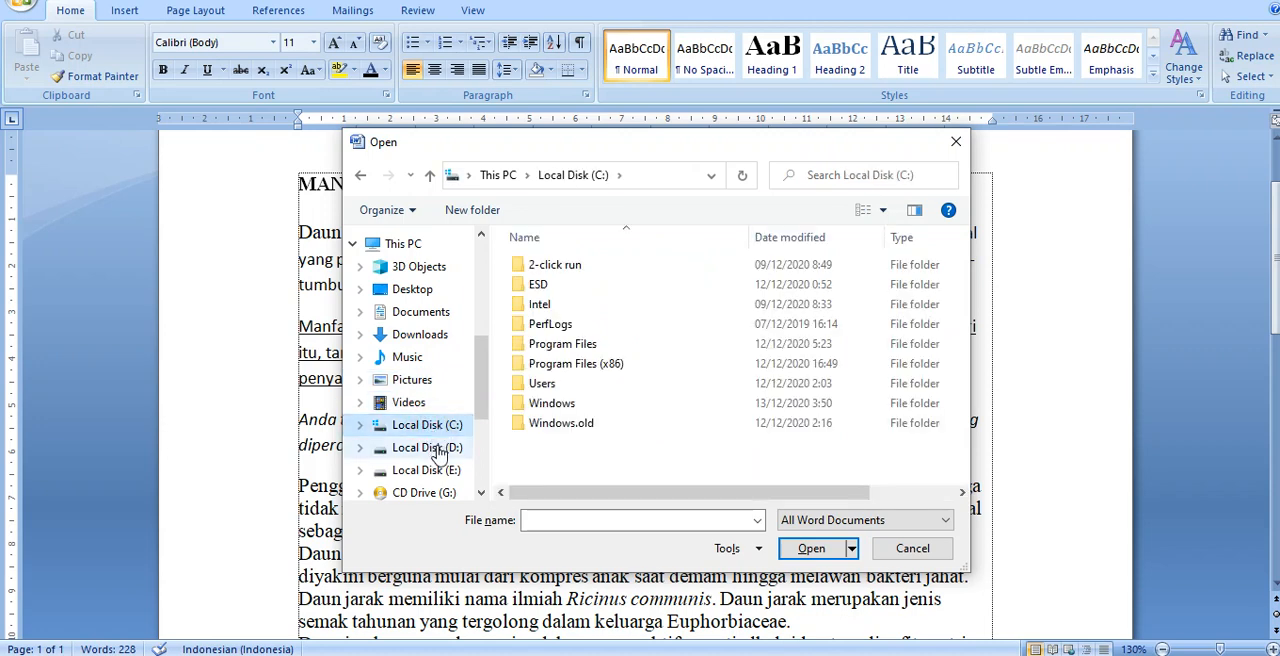
pyautogui.click(436, 448)
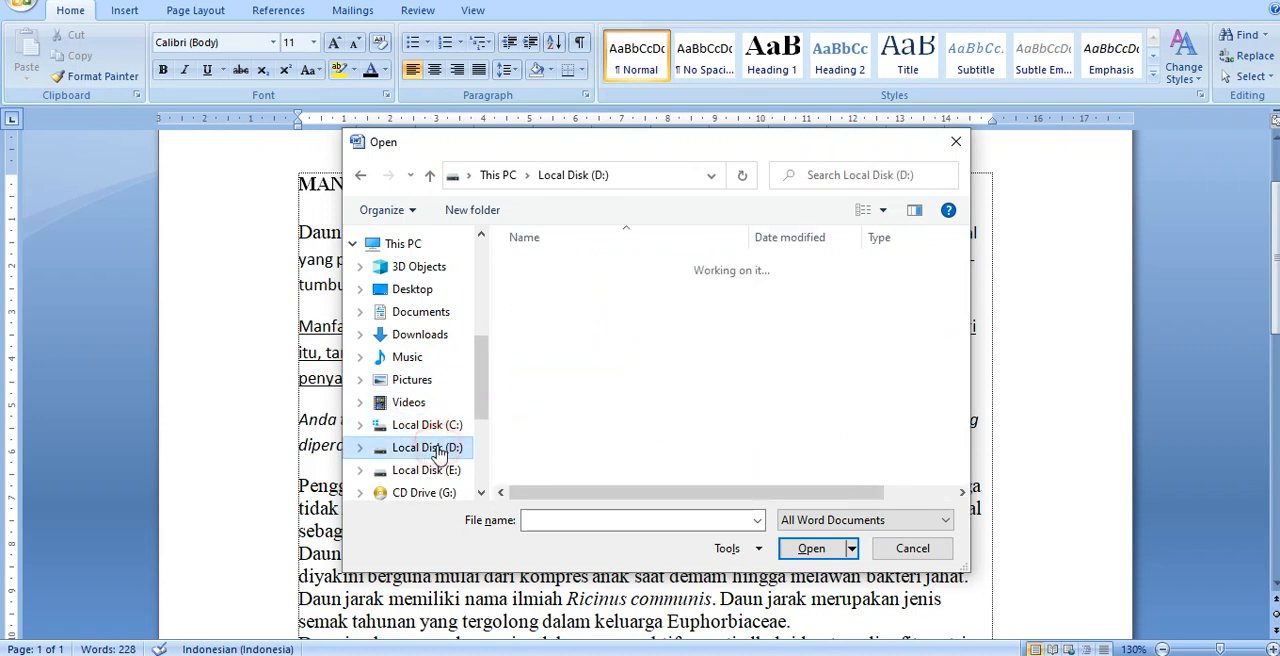
pyautogui.click(440, 471)
pyautogui.scroll(-3, 440, 477)
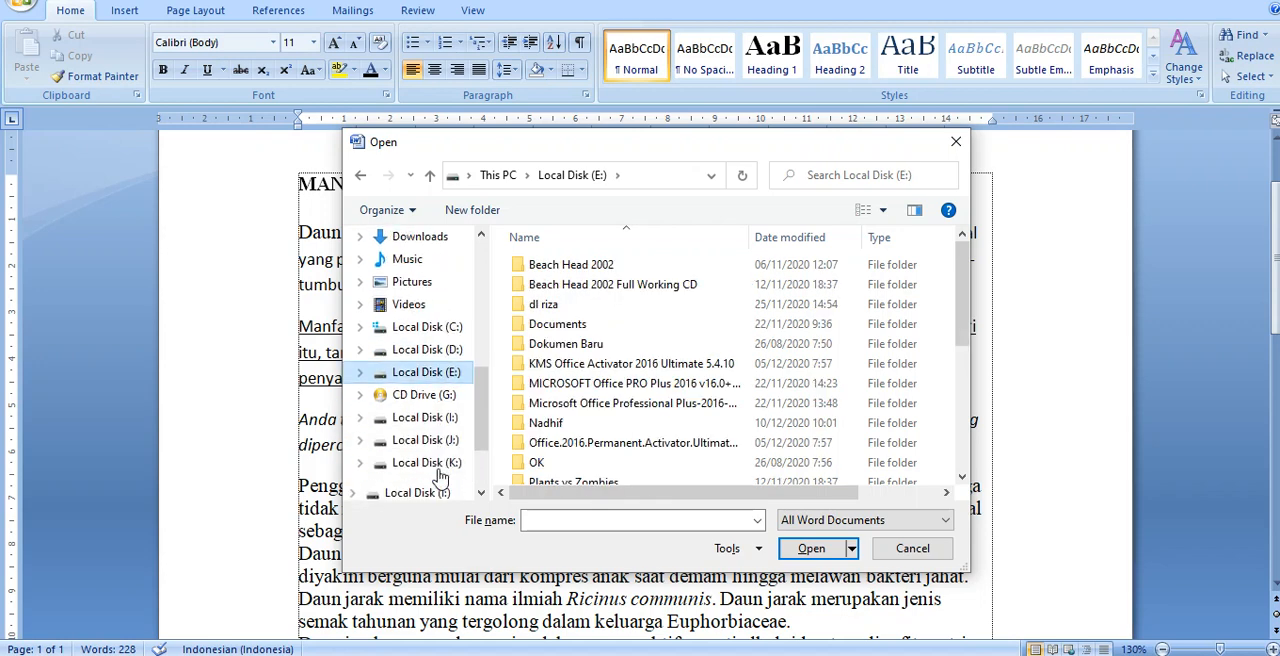
pyautogui.scroll(-1, 452, 475)
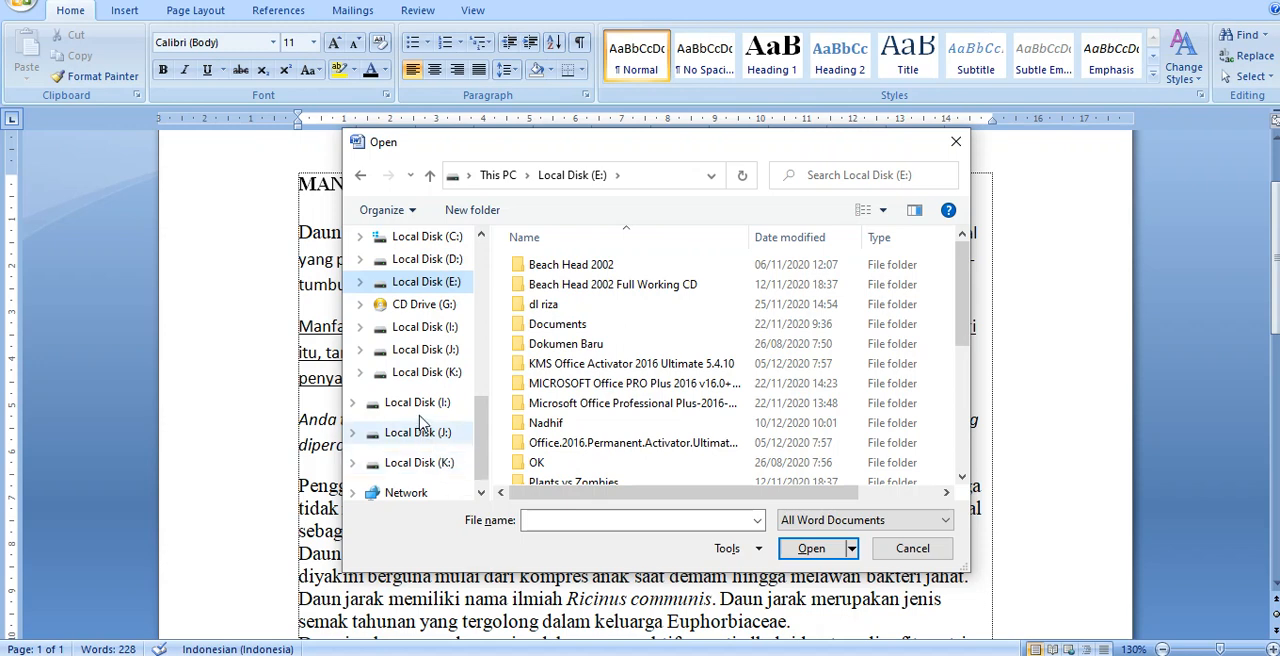
pyautogui.scroll(3, 420, 413)
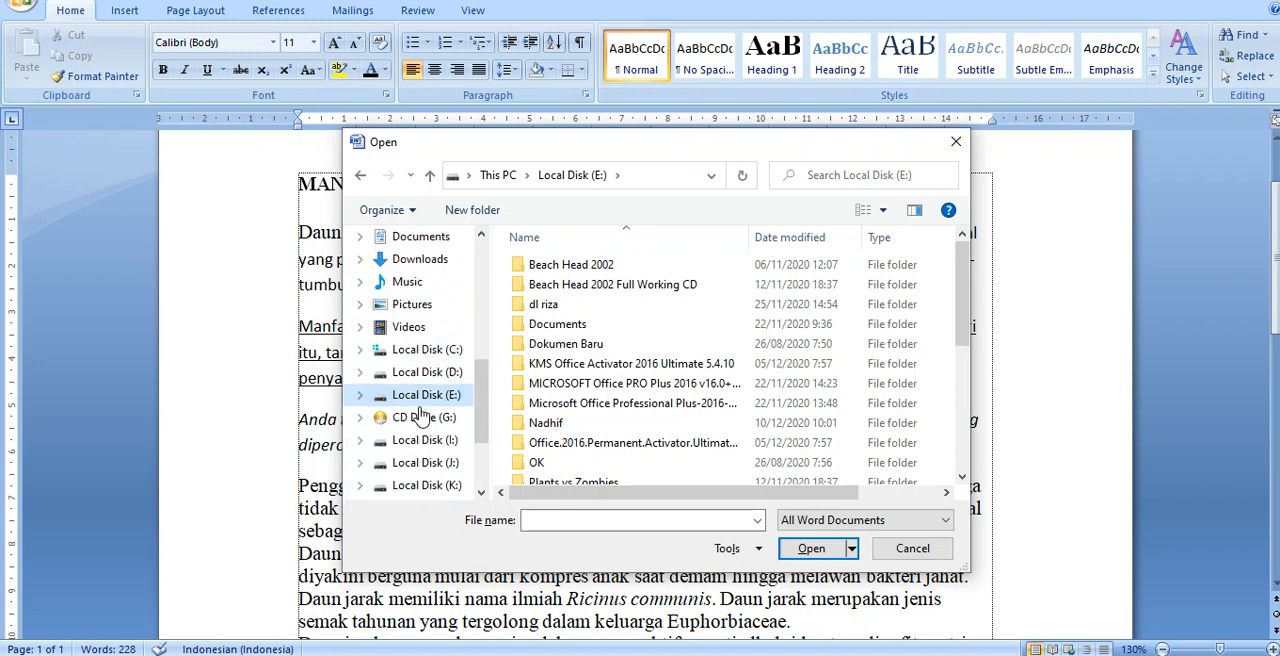
pyautogui.scroll(4, 420, 413)
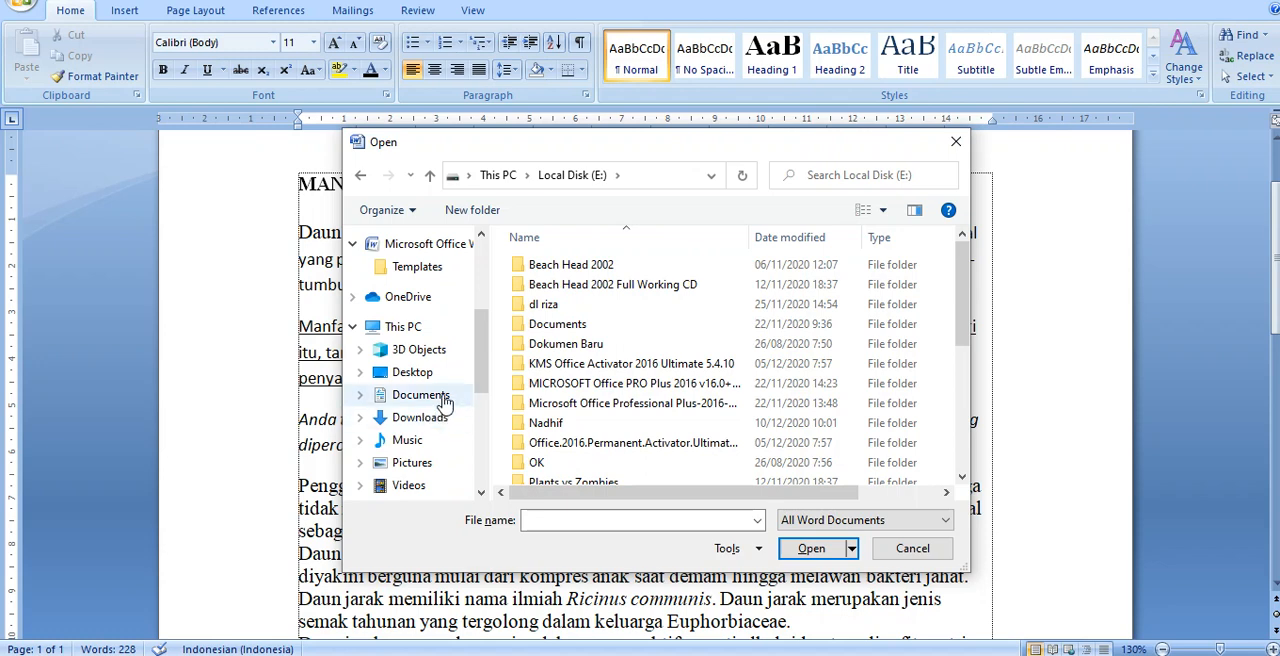
# Step: Open the SPK BOP document from the Downloads folder
pyautogui.click(428, 400)
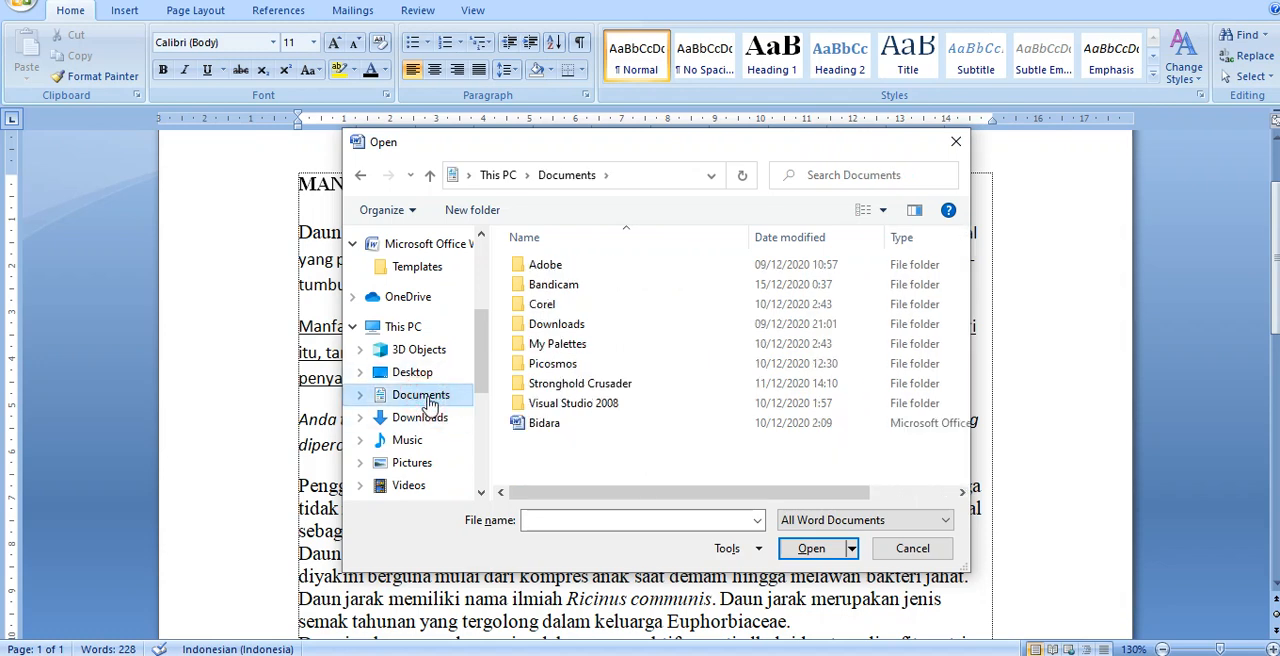
pyautogui.click(422, 423)
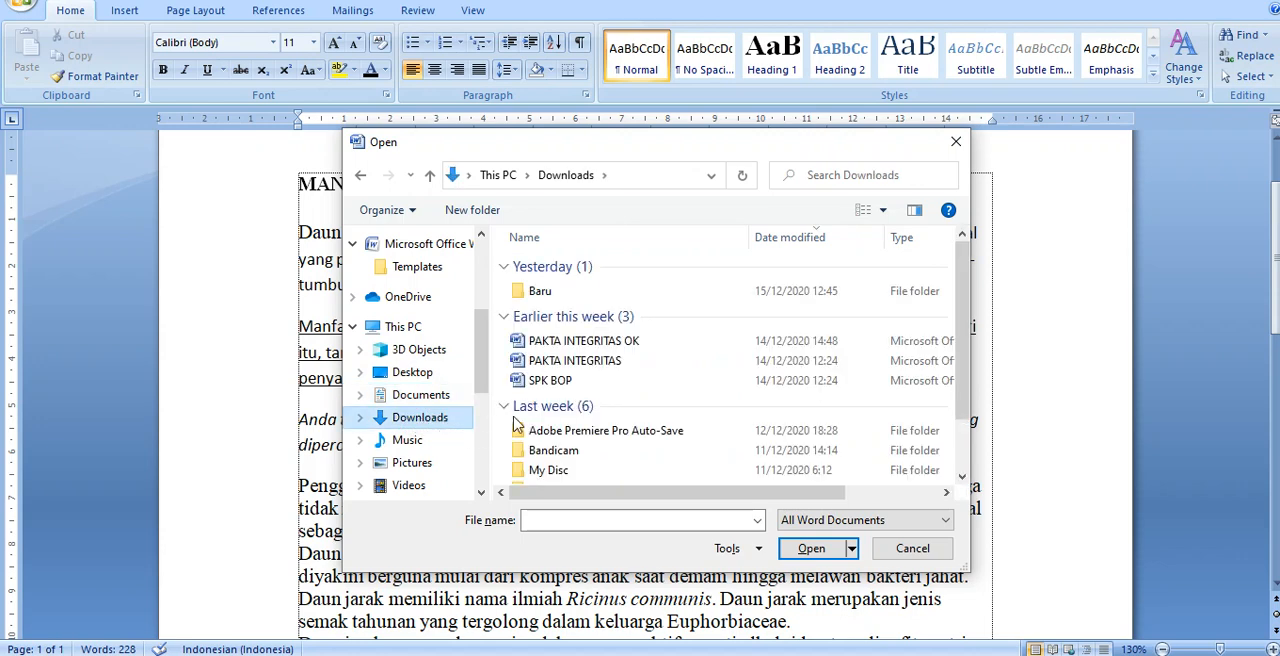
pyautogui.click(555, 382)
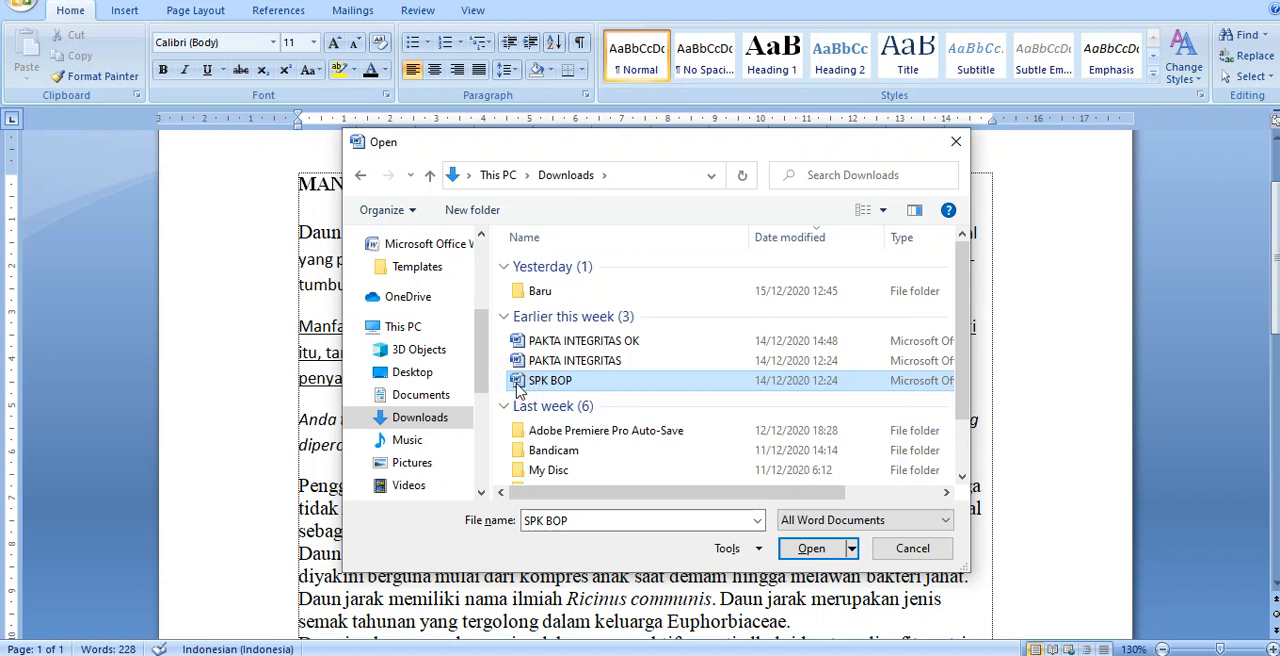
pyautogui.click(811, 549)
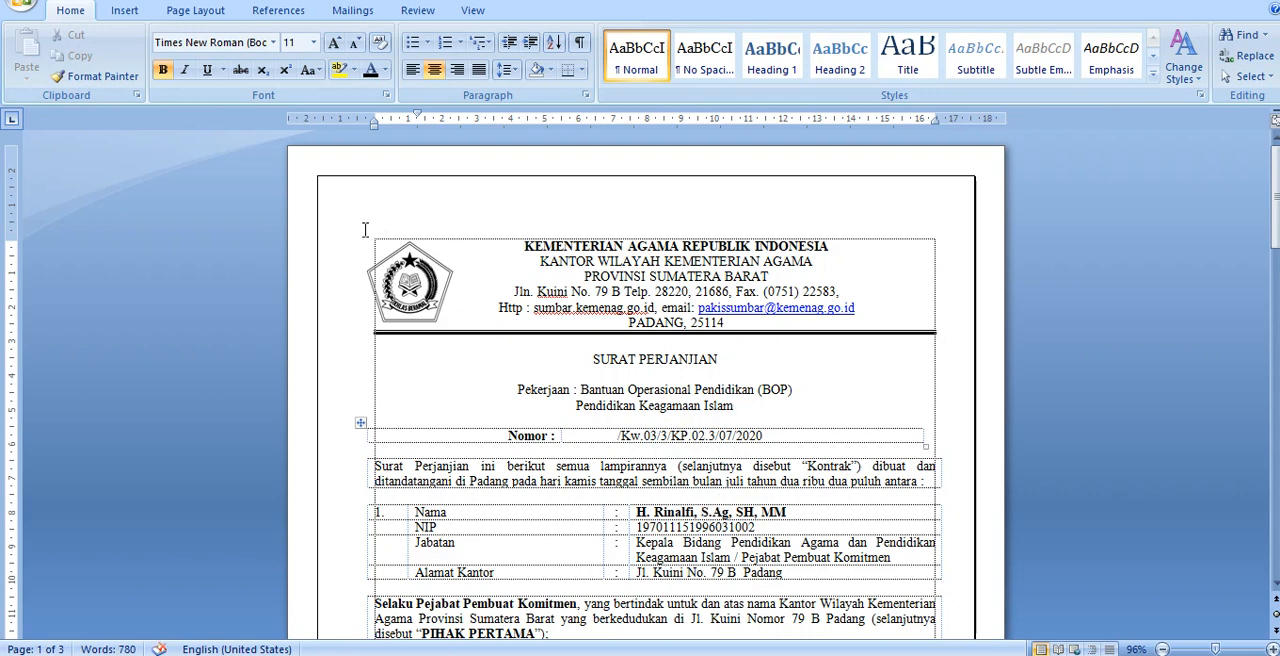
# Step: Bring up the Open dialog again, dismiss it without choosing a file, and return to the MANFAAT DAUN JARAK document
pyautogui.click(22, 8)
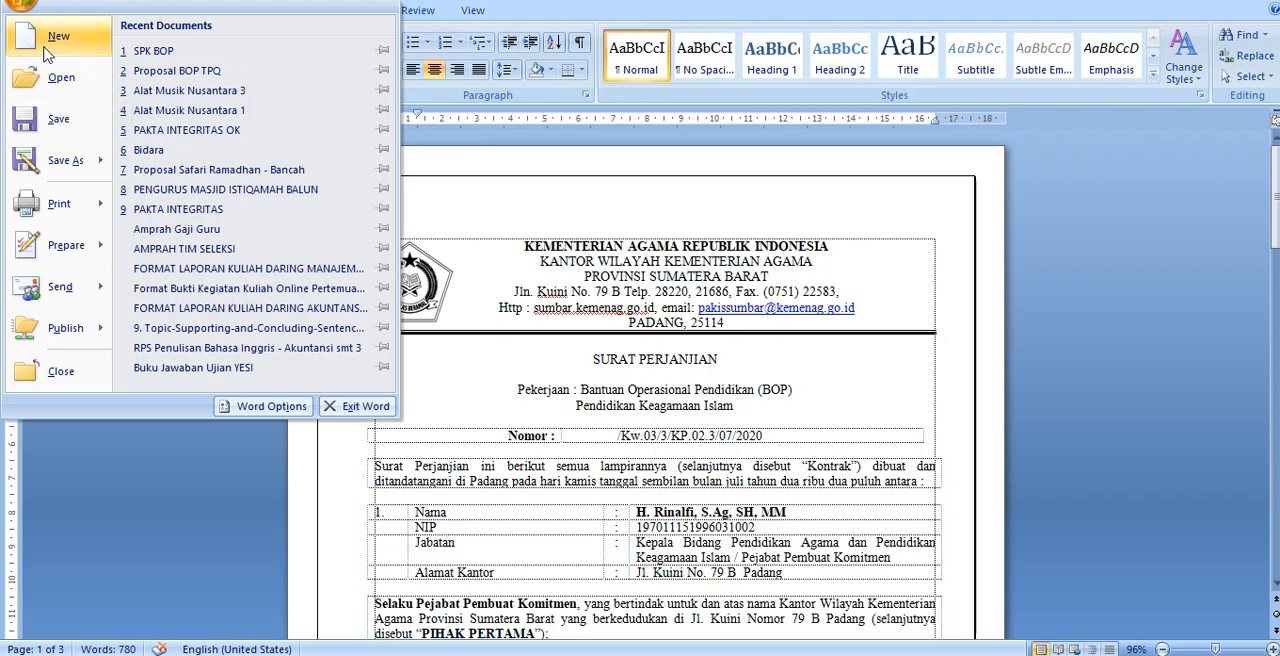
pyautogui.click(60, 80)
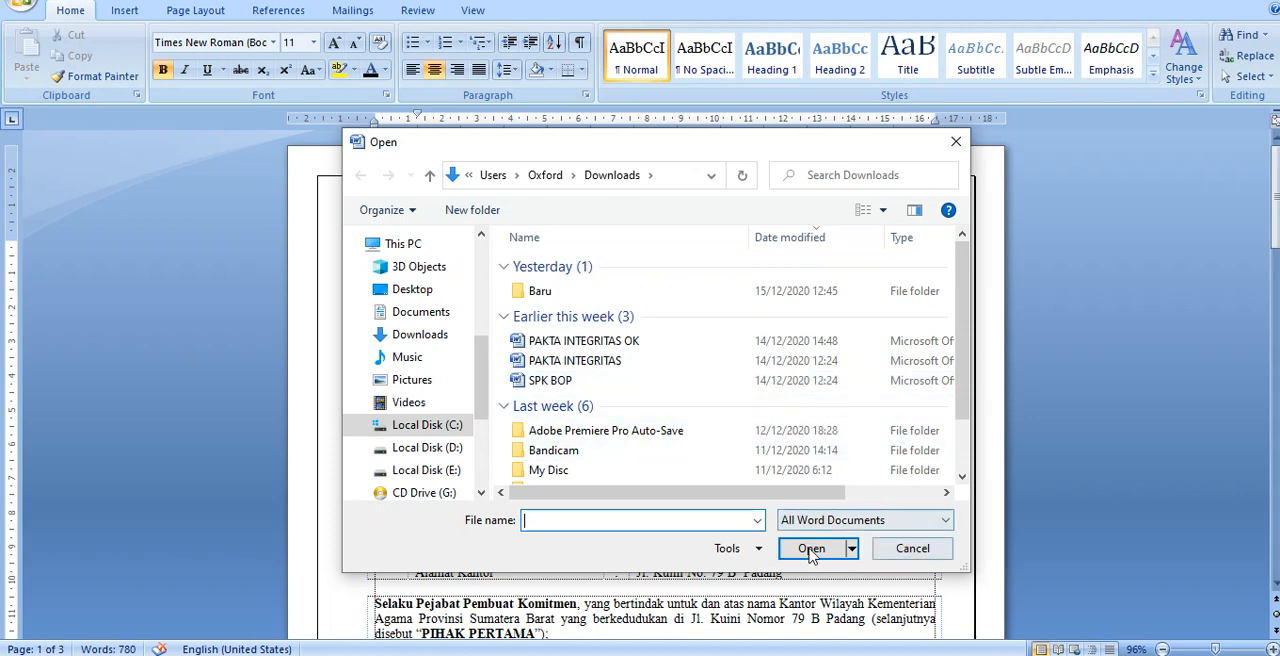
pyautogui.click(912, 548)
pyautogui.click(695, 417)
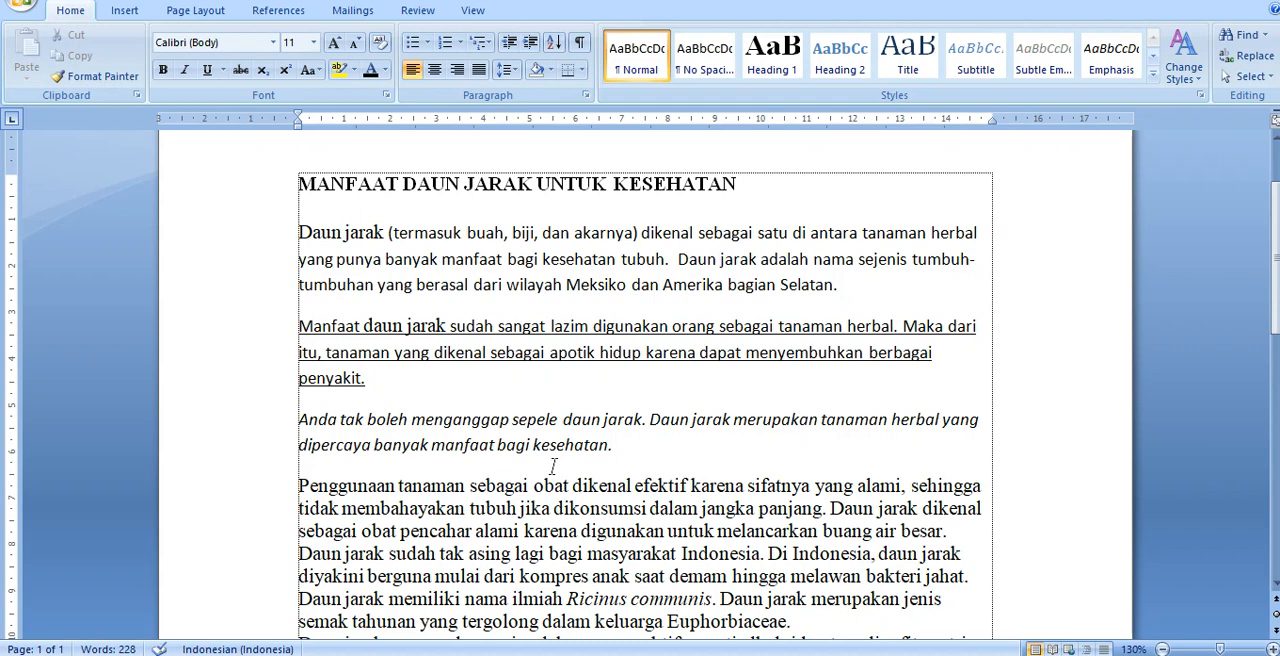
# Step: Bring up the Print dialog, select the EPSON L120 Series printer and the Current page range, and cancel without printing
pyautogui.hotkey('ctrl', 'p')
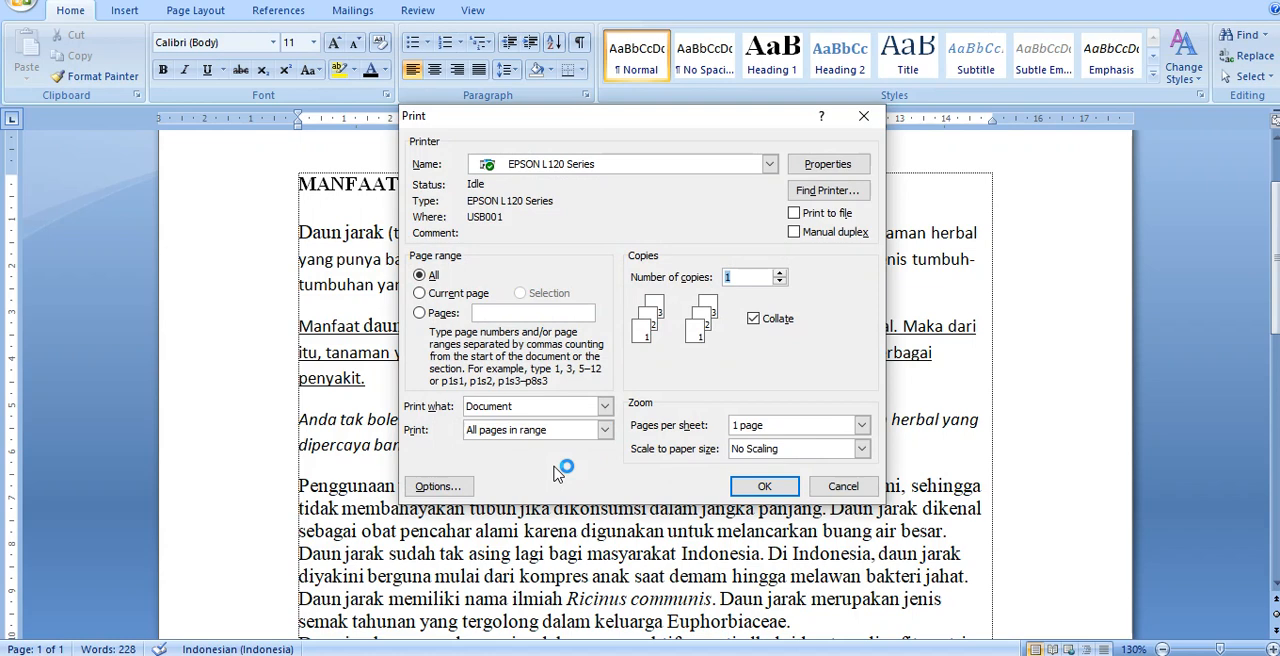
pyautogui.click(843, 486)
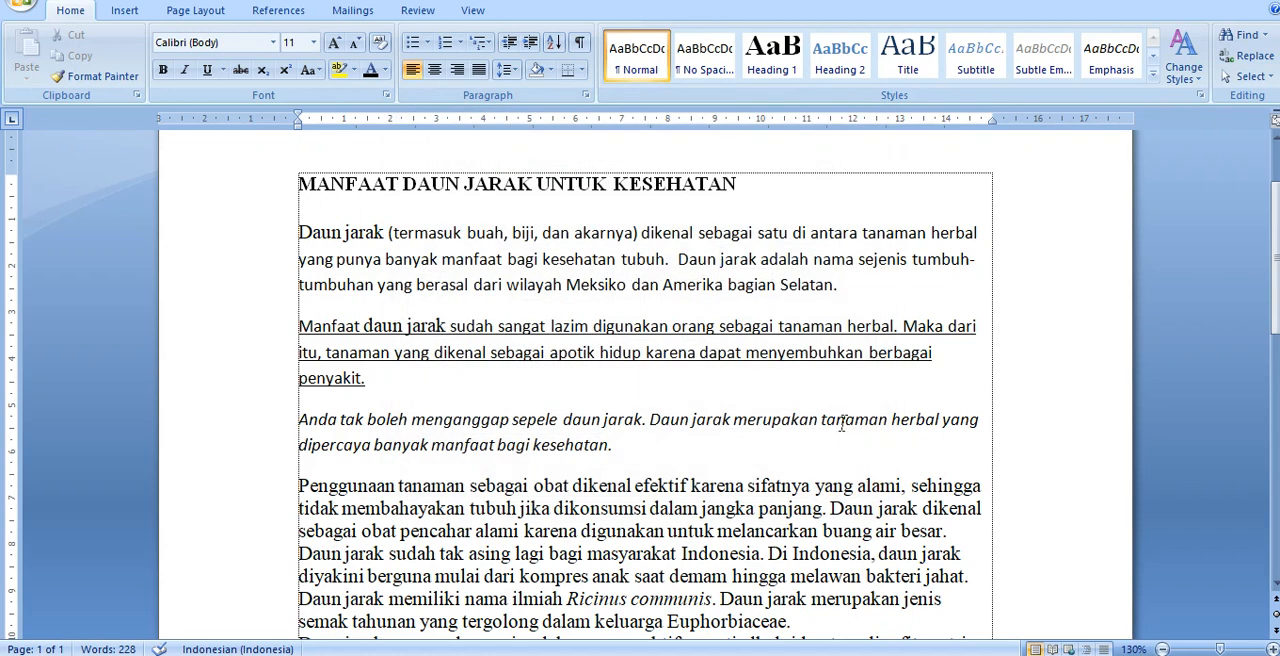
pyautogui.click(22, 14)
pyautogui.moveTo(68, 218)
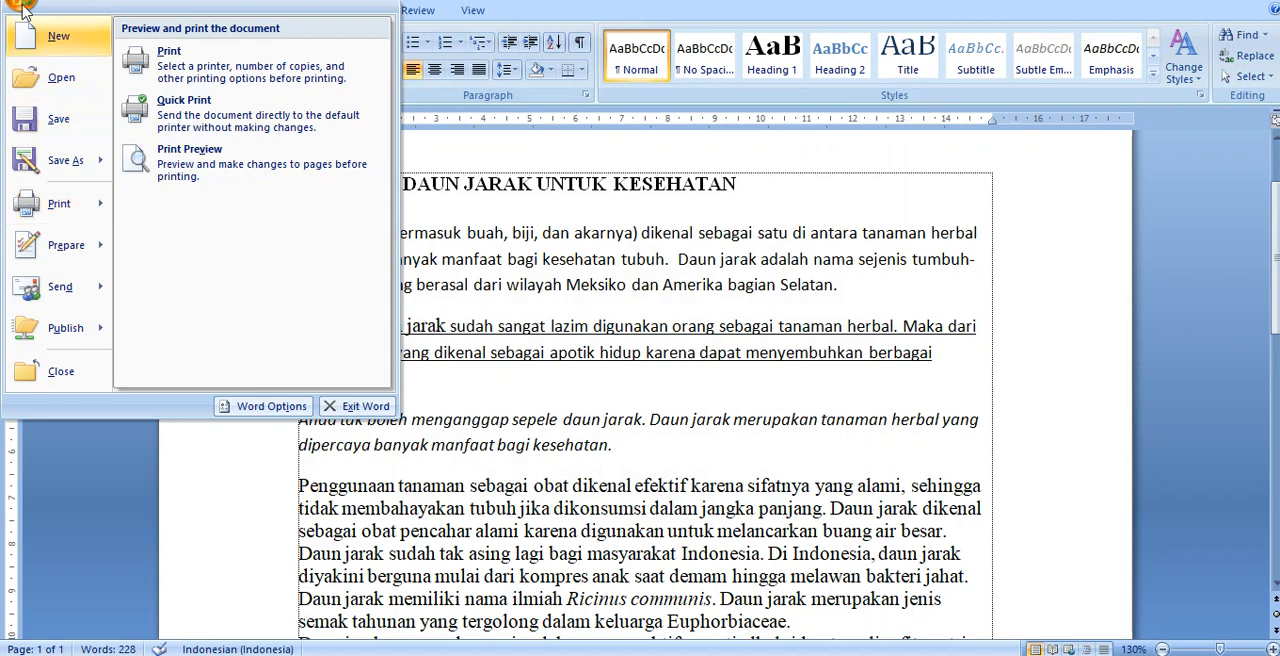
pyautogui.click(60, 205)
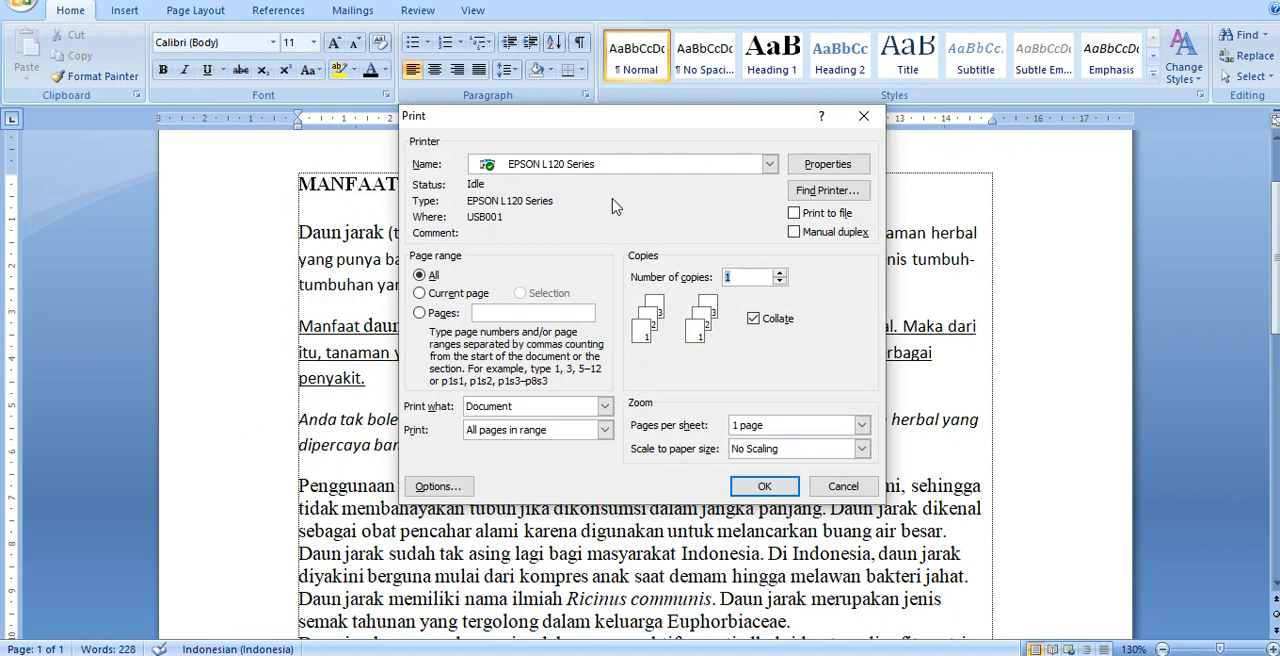
pyautogui.click(661, 172)
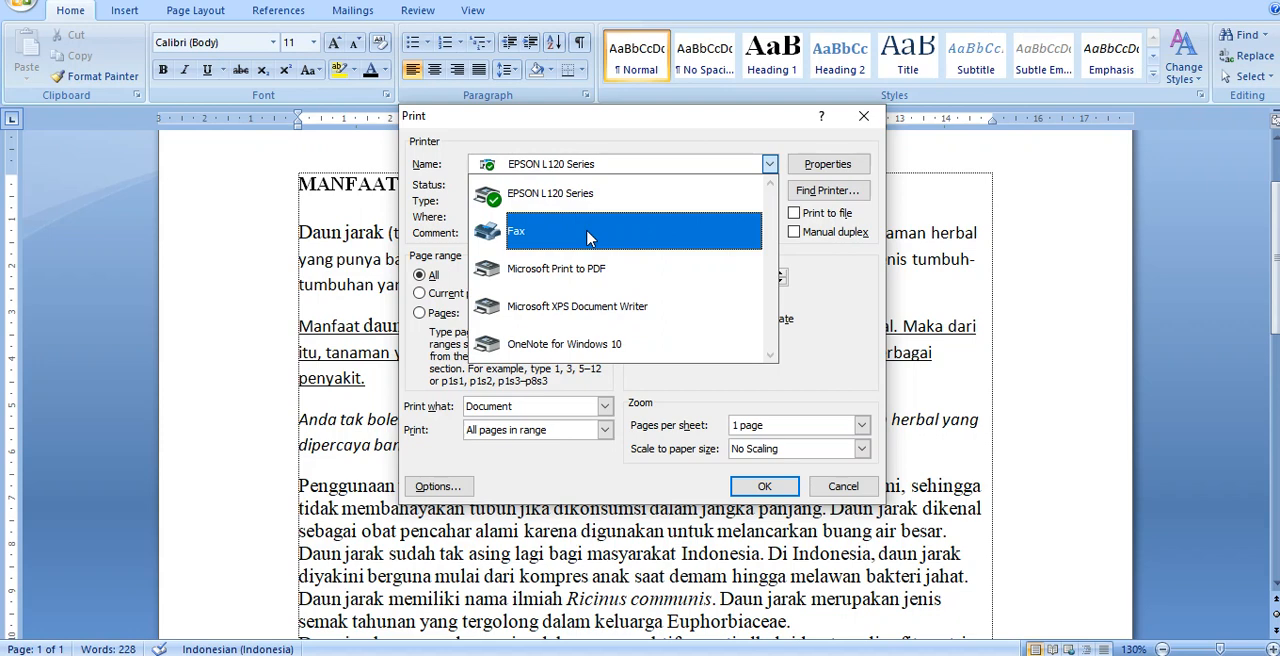
pyautogui.click(559, 202)
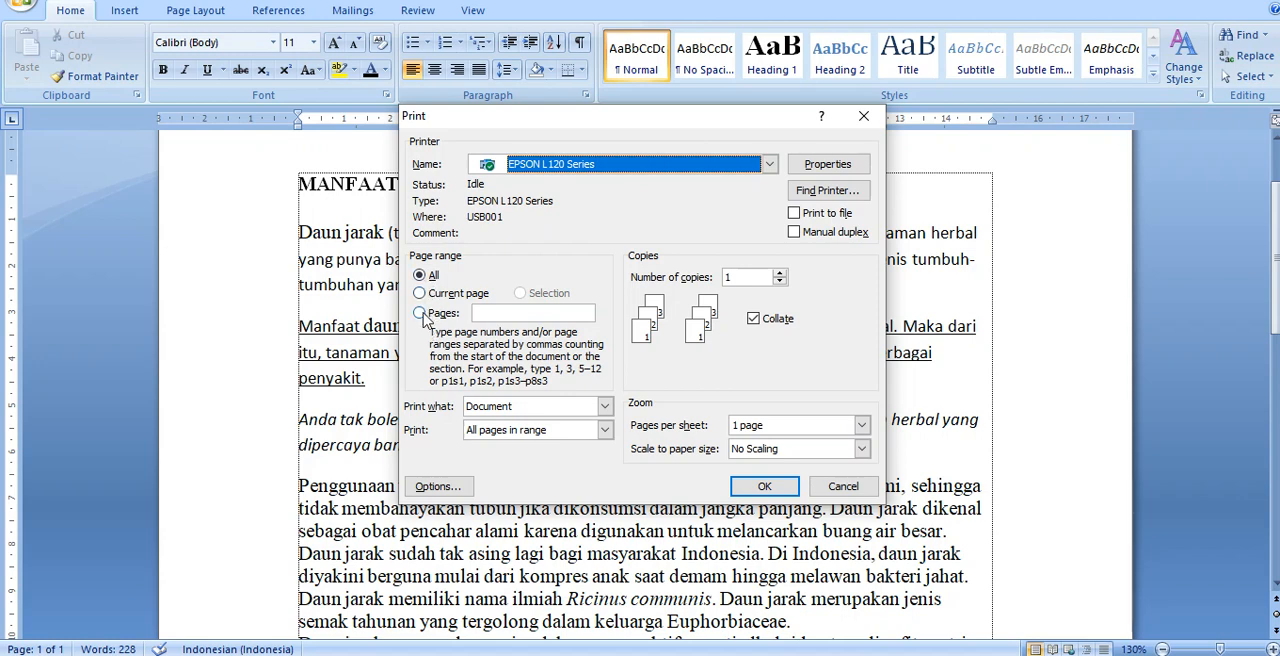
pyautogui.click(423, 316)
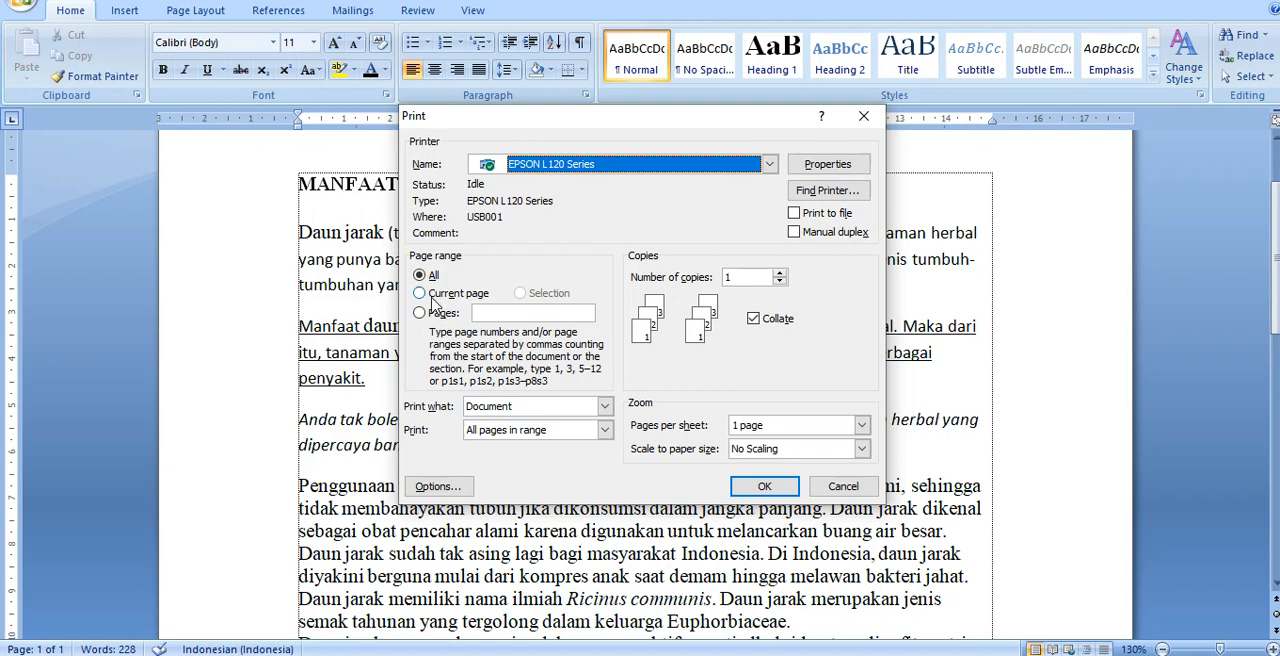
pyautogui.click(433, 300)
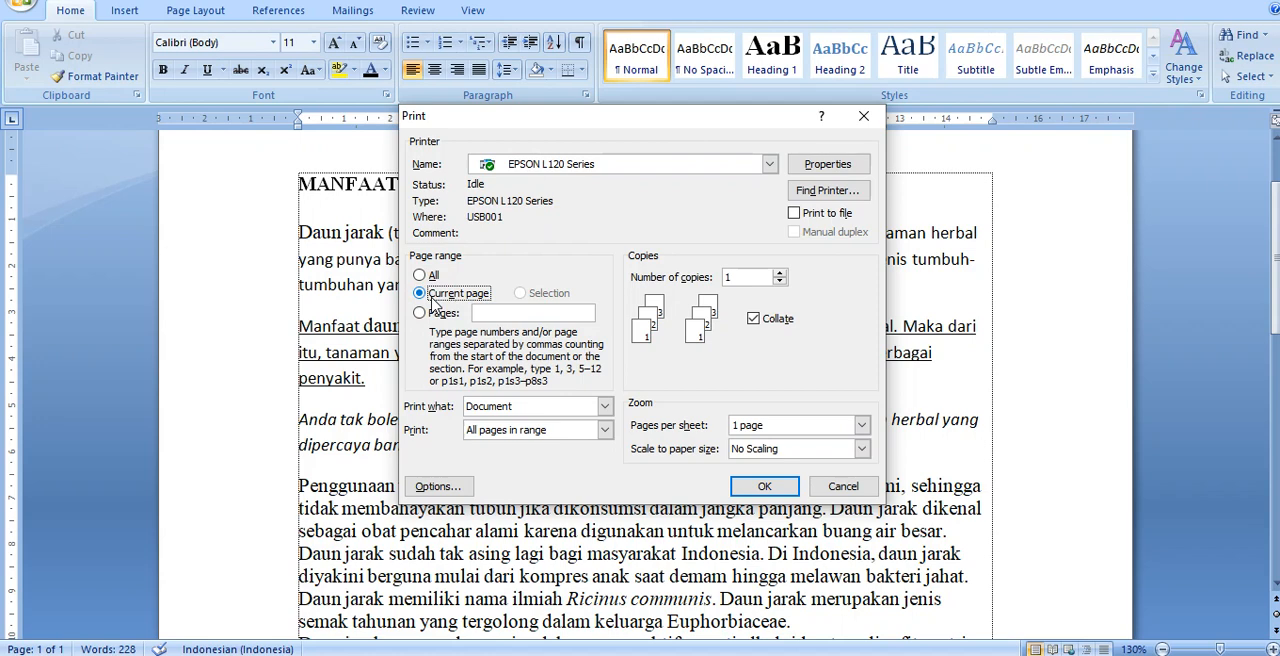
pyautogui.click(842, 487)
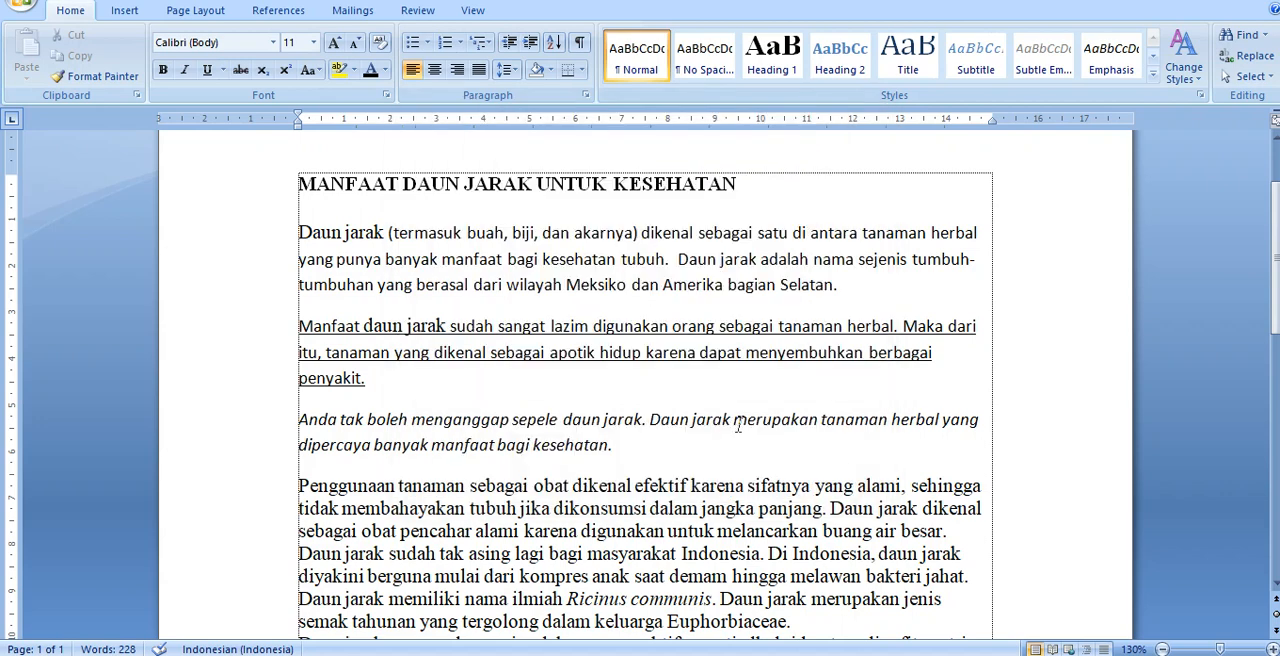
# Step: Reopen the Print dialog and switch the page range to specific pages, ready for entering page numbers
pyautogui.click(720, 259)
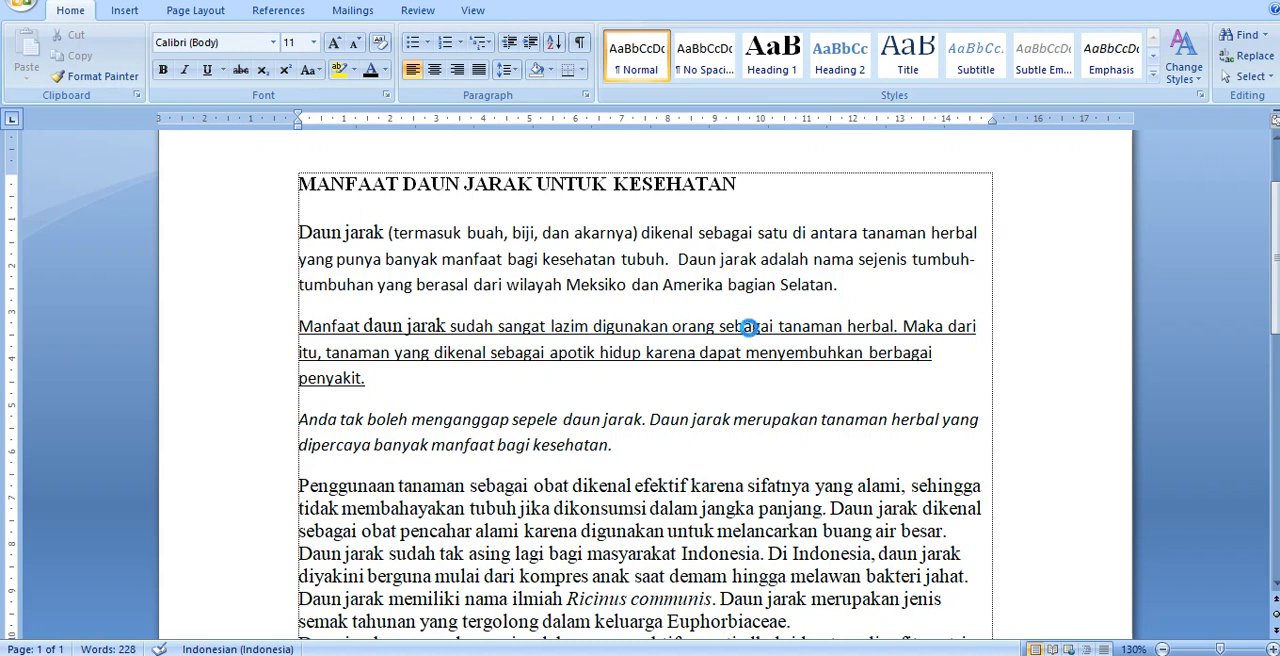
pyautogui.hotkey('ctrl', 'p')
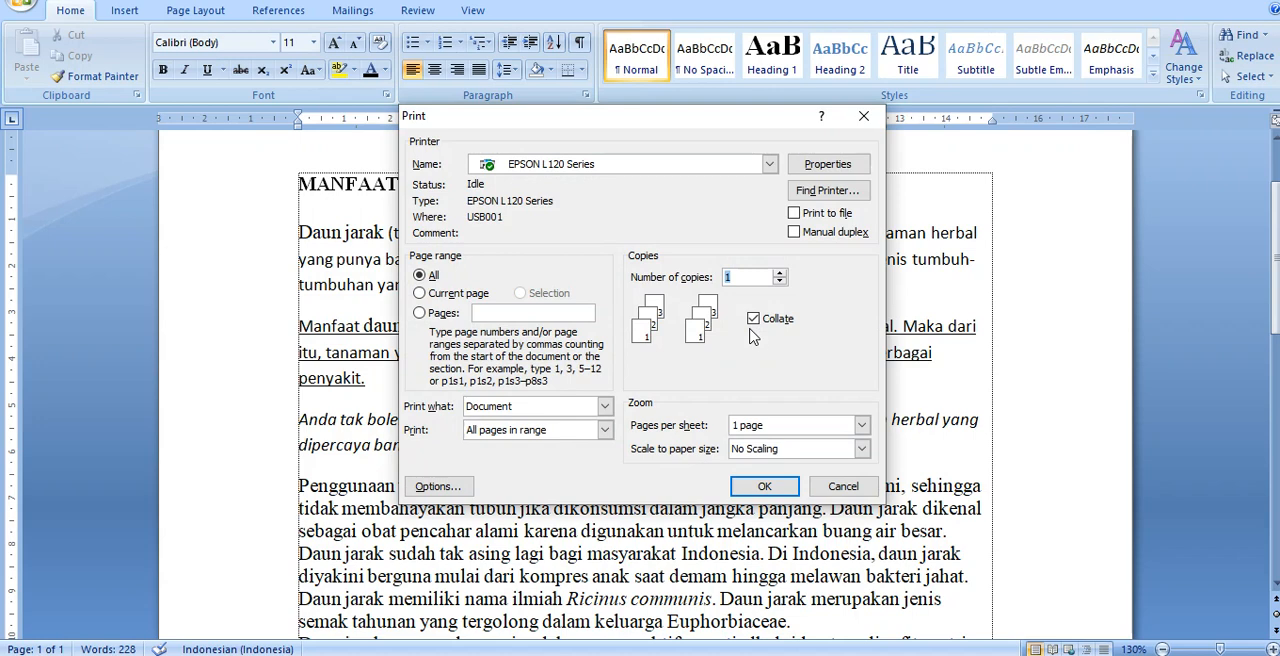
pyautogui.click(441, 296)
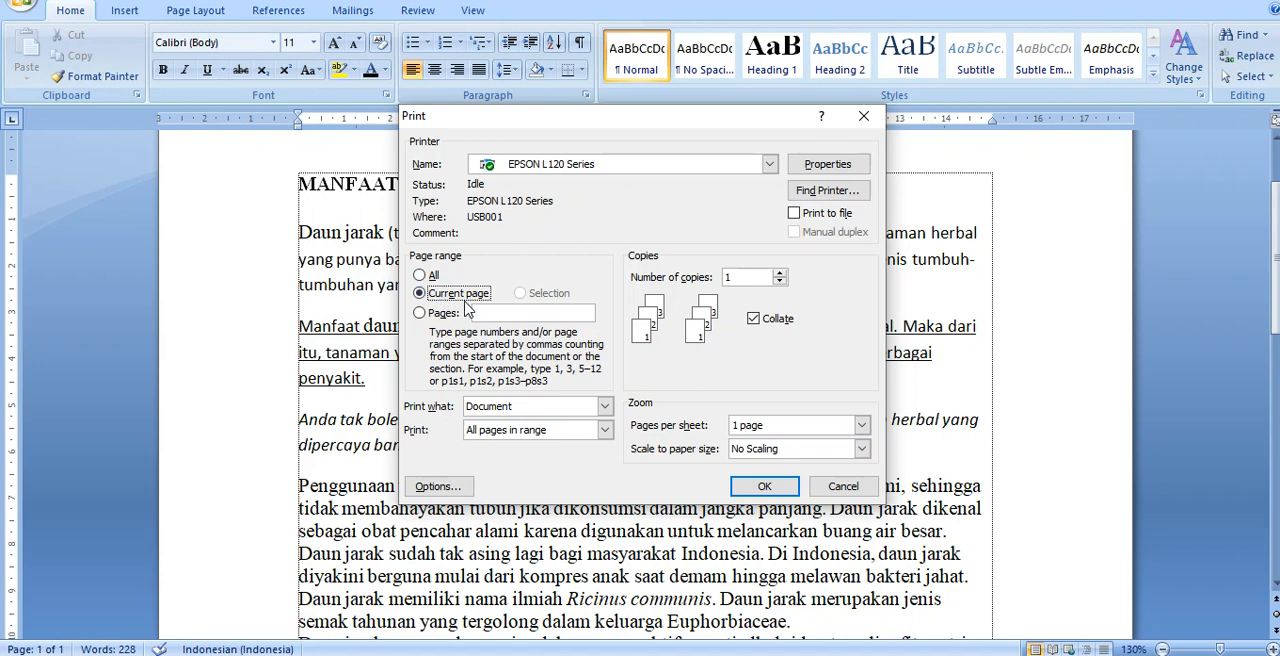
pyautogui.click(421, 314)
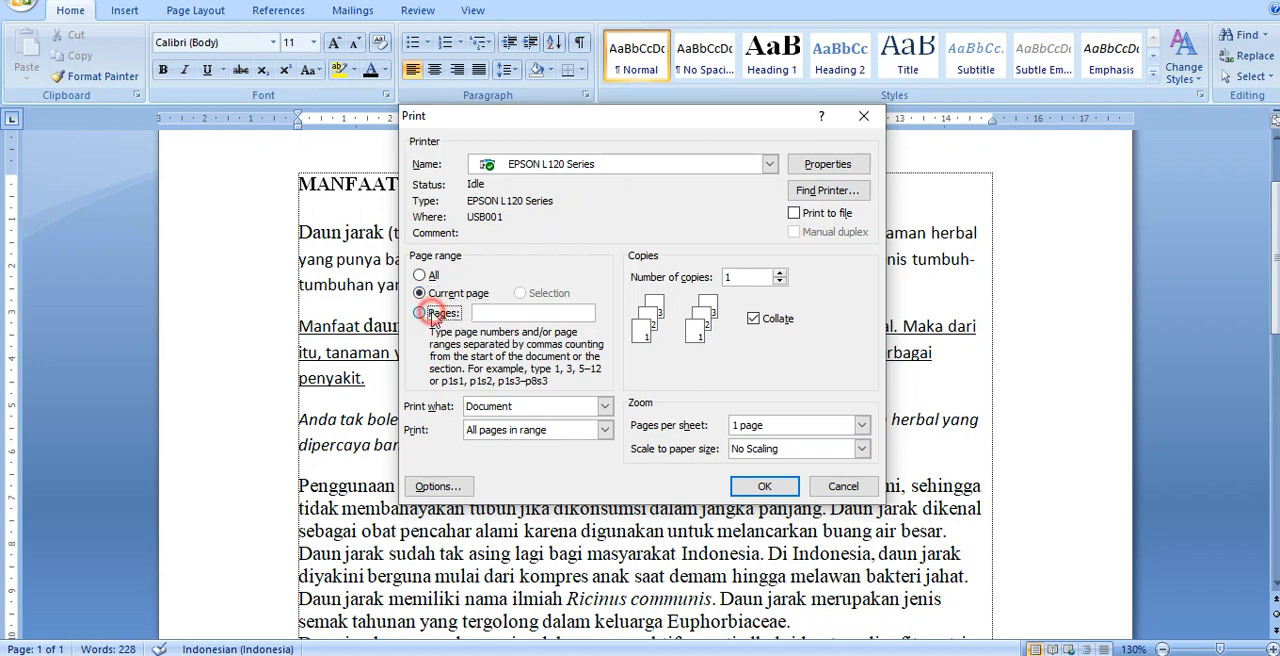
pyautogui.click(493, 316)
pyautogui.click(493, 316)
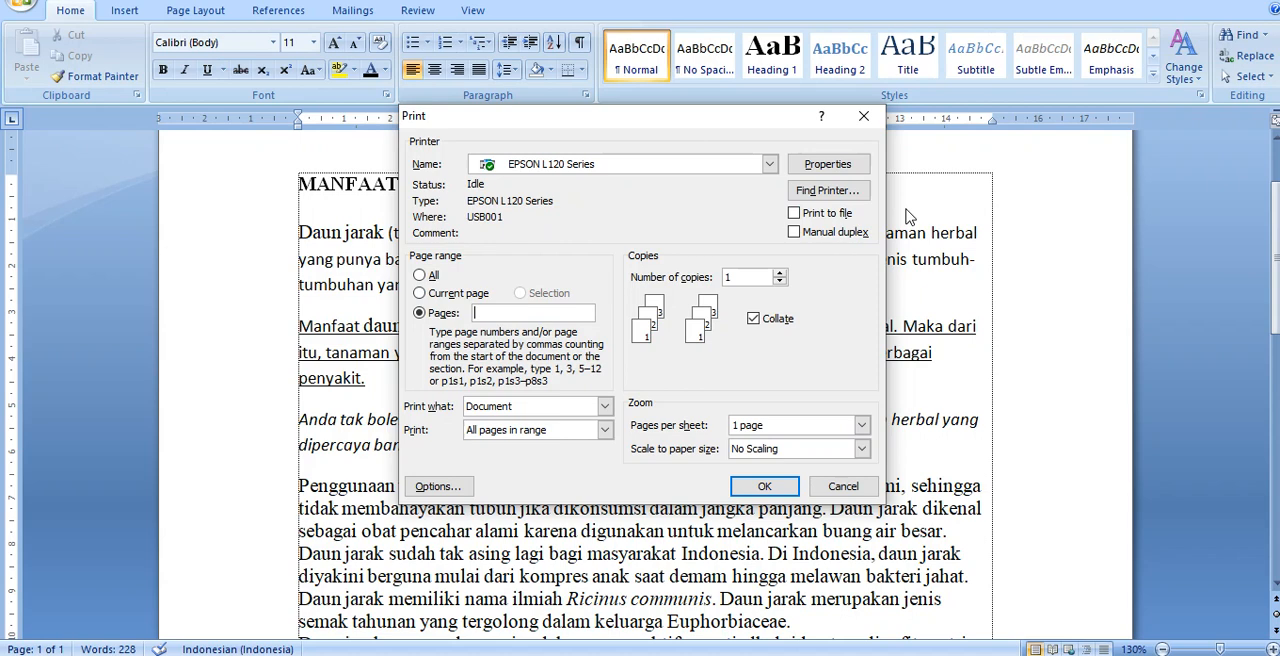
# Step: Enter the separate page numbers 1,5,7,13 as the pages to print
pyautogui.write('1')
pyautogui.write(',5')
pyautogui.write(',7')
pyautogui.write(',')
pyautogui.write('13')
# Step: Replace the listed print pages with the continuous range 6-10, and clear that entry
pyautogui.press('BackSpace')
pyautogui.press('BackSpace')
pyautogui.press('BackSpace')
pyautogui.press('BackSpace')
pyautogui.press('BackSpace')
pyautogui.press('BackSpace')
pyautogui.press('BackSpace')
pyautogui.press('BackSpace')
pyautogui.write('6-10')
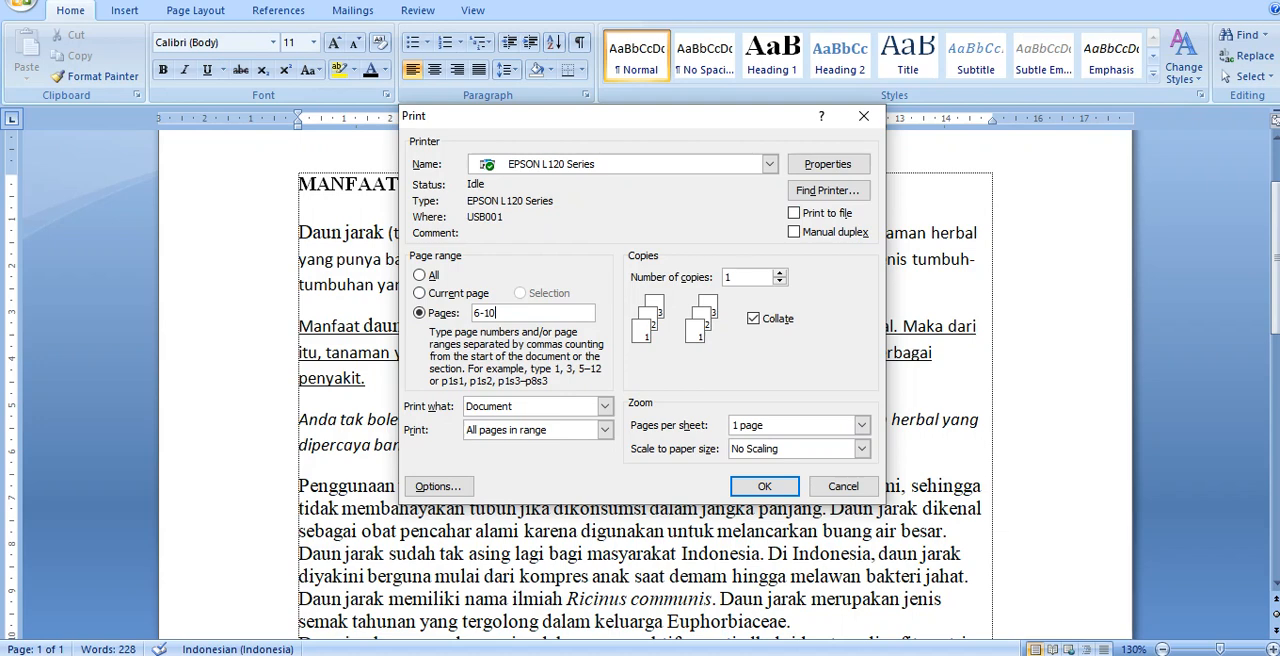
pyautogui.press('BackSpace')
pyautogui.press('BackSpace')
pyautogui.press('BackSpace')
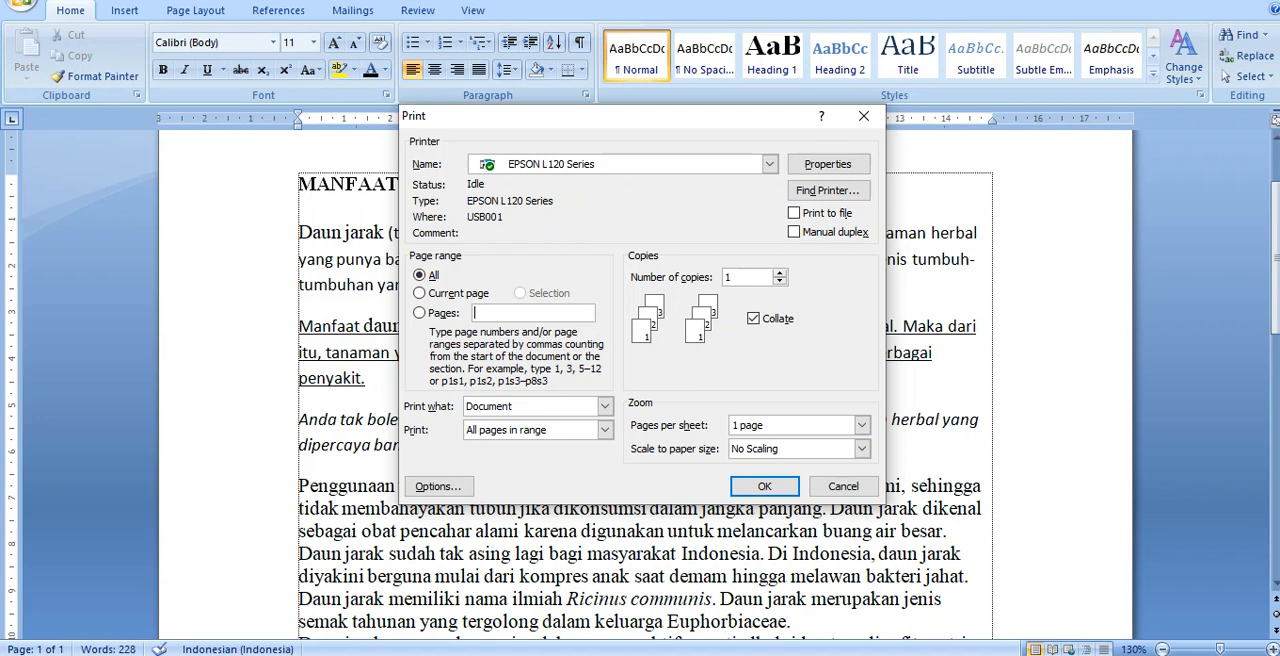
# Step: Try the page range entries -10 and 90-, clearing each one
pyautogui.write('3,5-9,12')
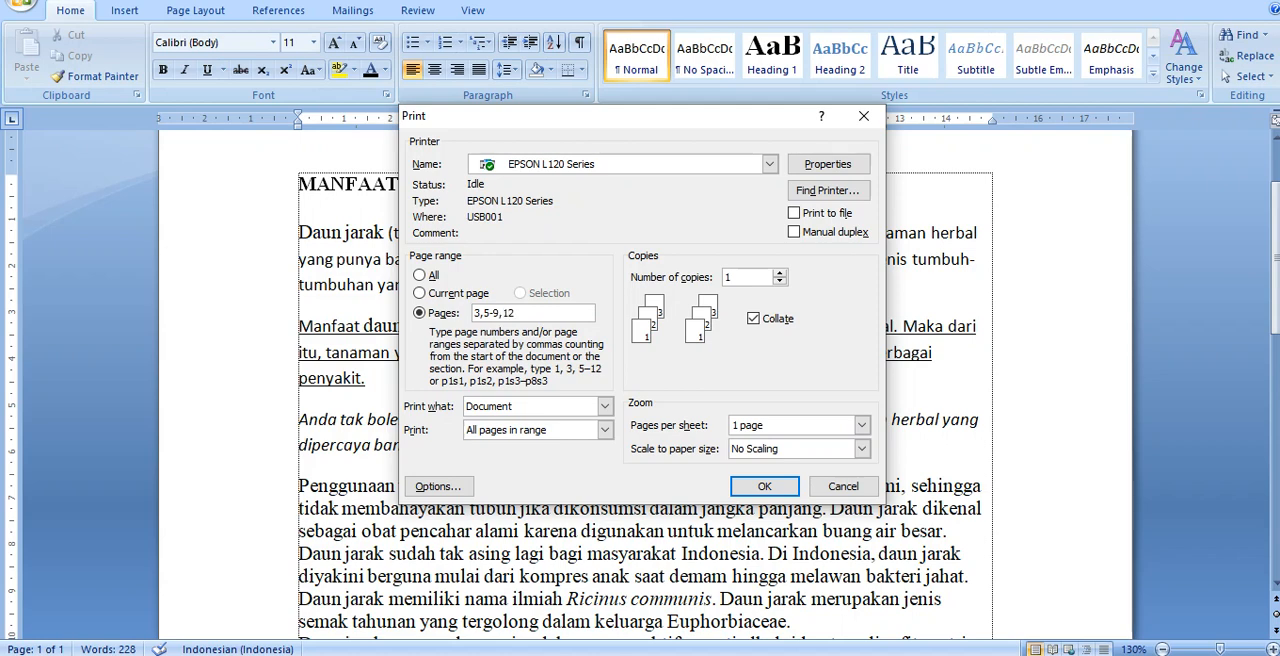
# Step: Enter 3,5-9,12,17,25- as a print range that mixes single pages and page spans
pyautogui.write(',17,')
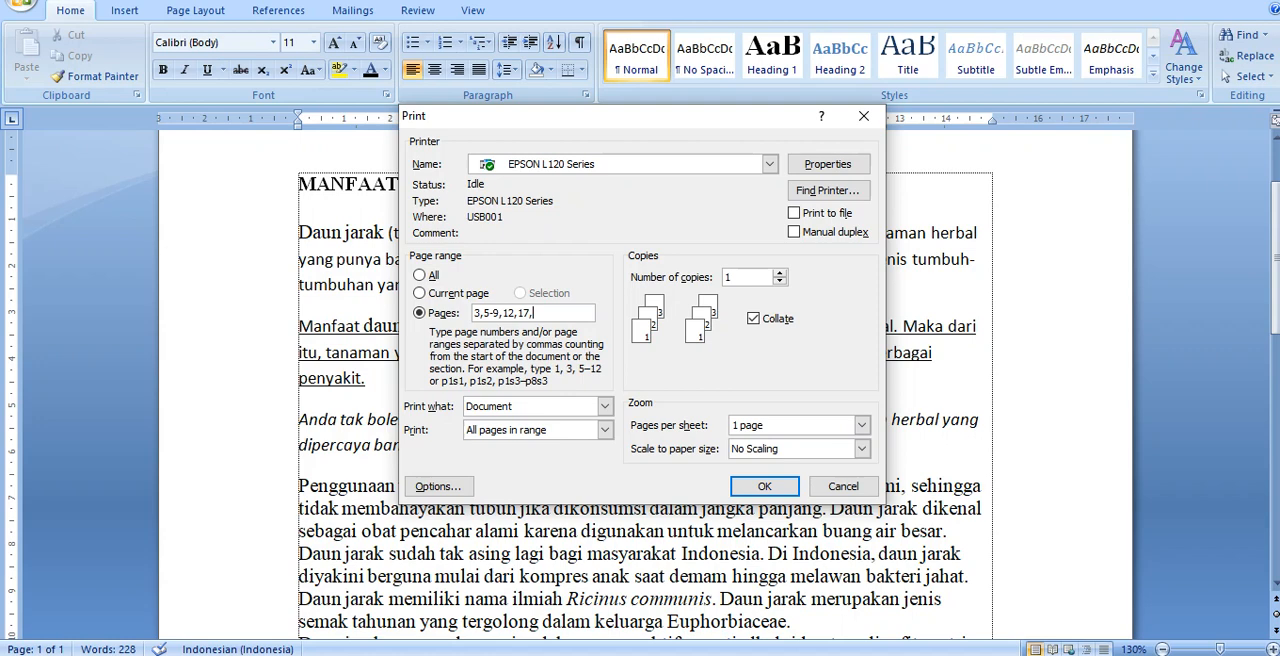
pyautogui.write('25-')
# Step: Replace the print range with page 5 only and set the number of copies to 10
pyautogui.doubleClick(576, 314)
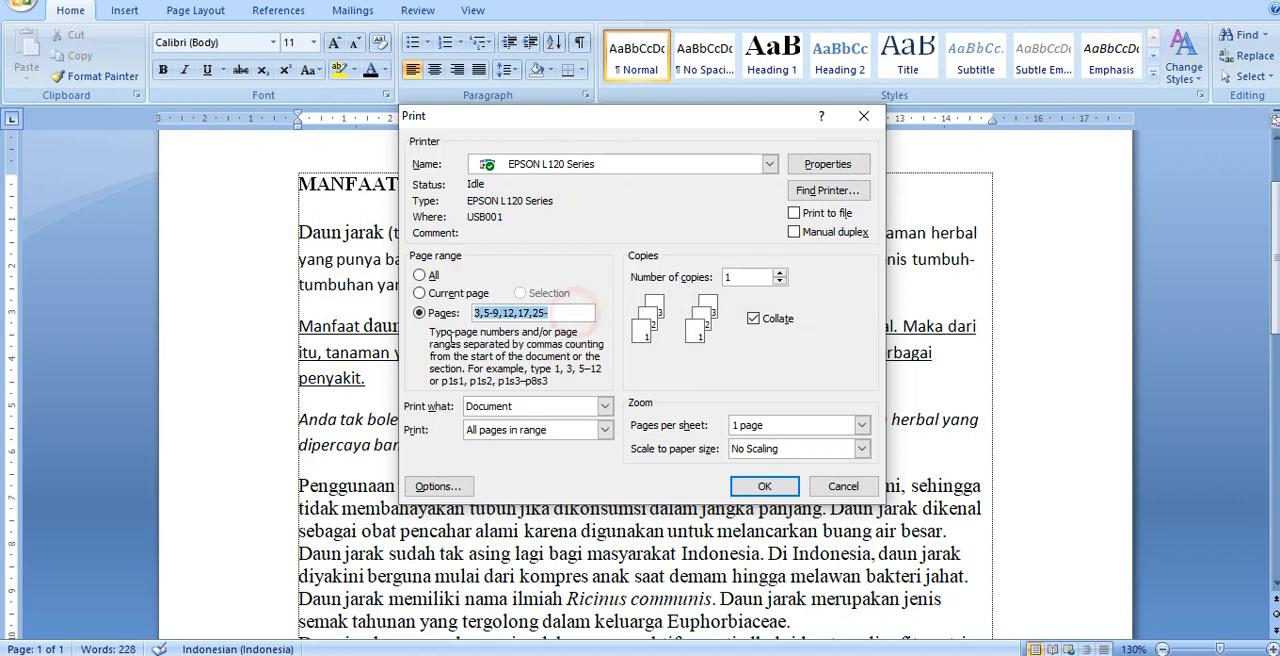
pyautogui.write('5')
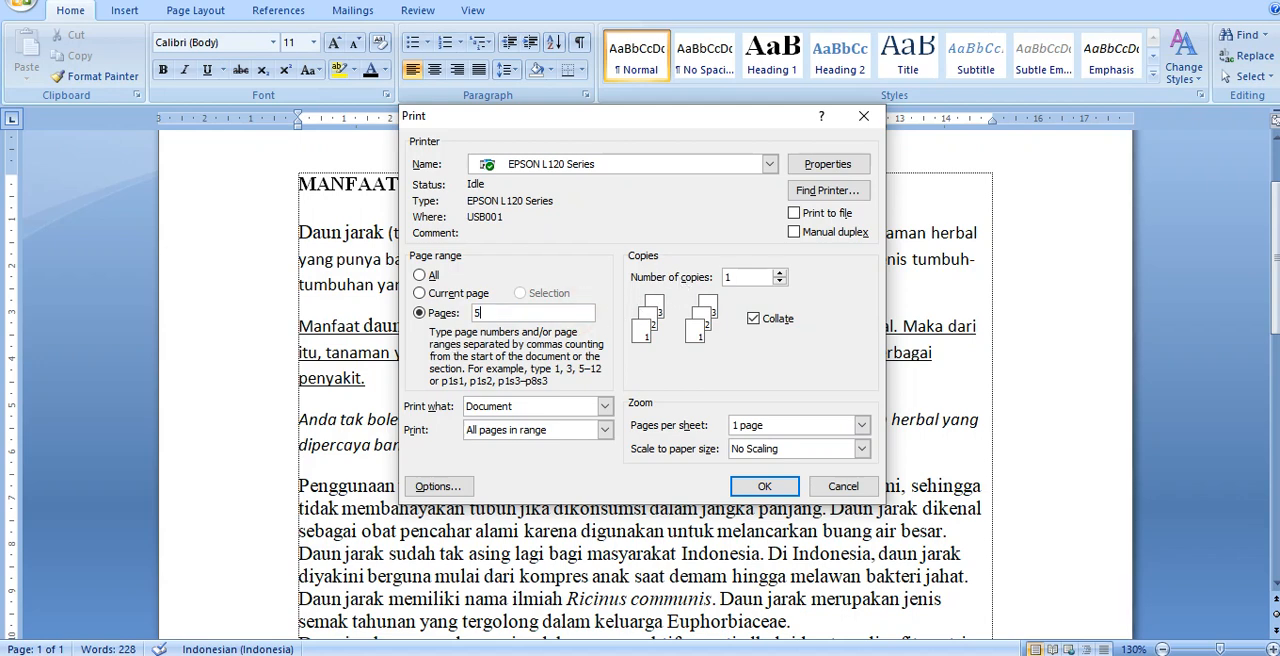
pyautogui.doubleClick(745, 278)
pyautogui.write('3')
pyautogui.press('BackSpace')
pyautogui.write('10')
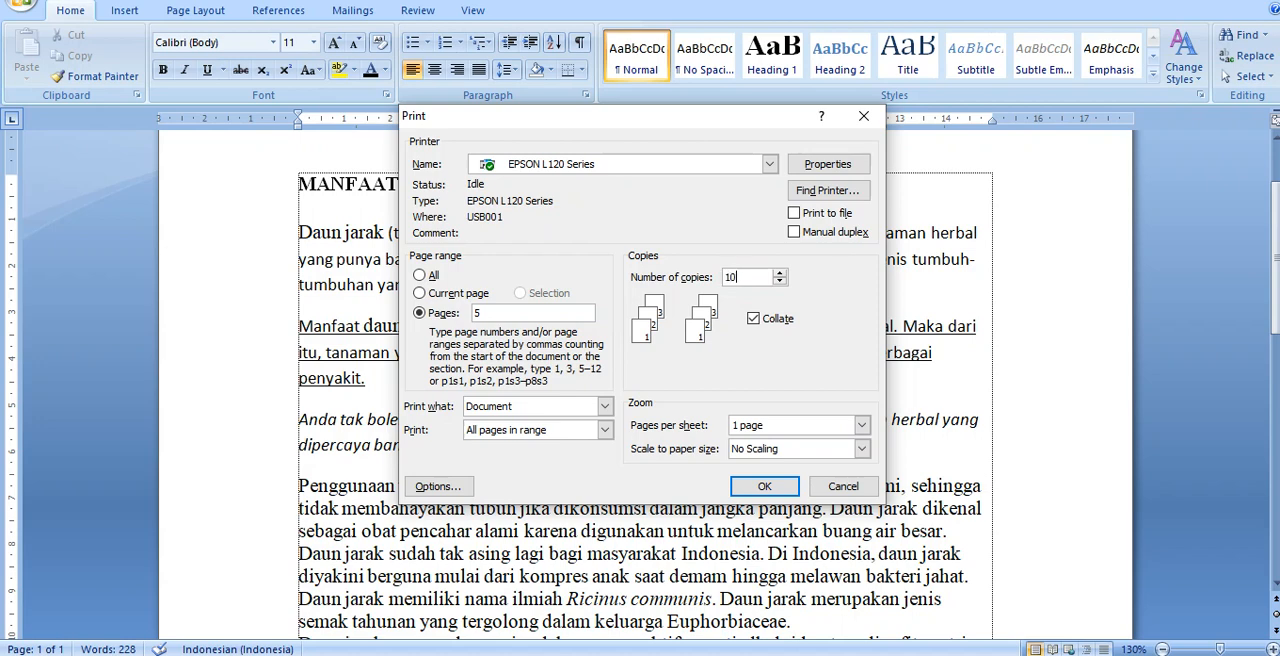